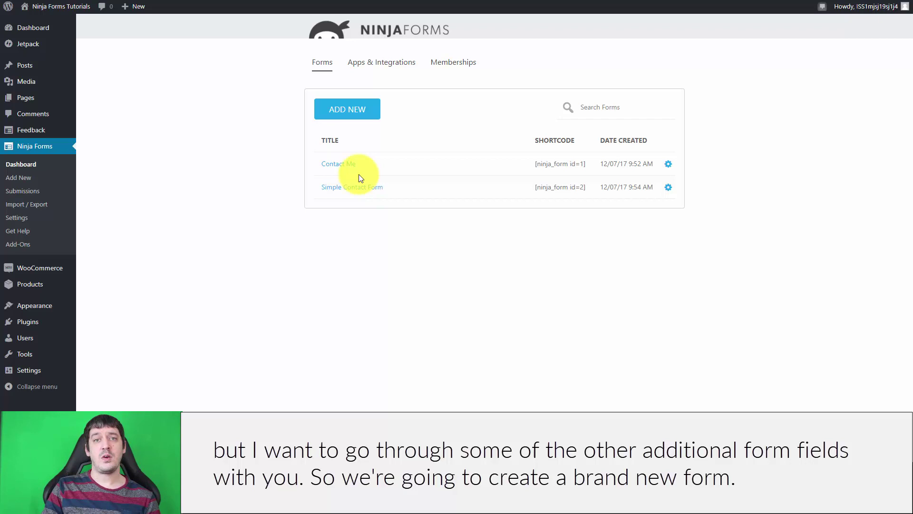
Step: Create a new form from the Blank Form template
{"action": "left_click", "coordinate": [338, 108]}
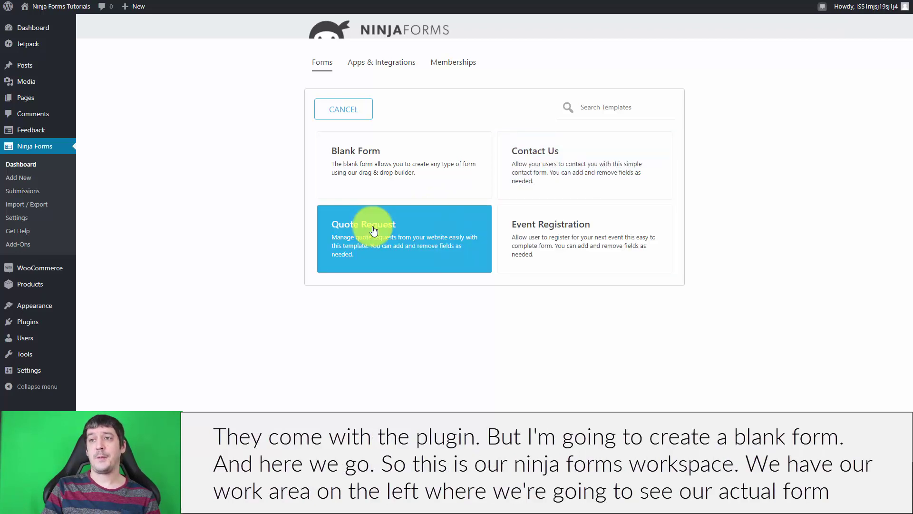
{"action": "left_click", "coordinate": [399, 137]}
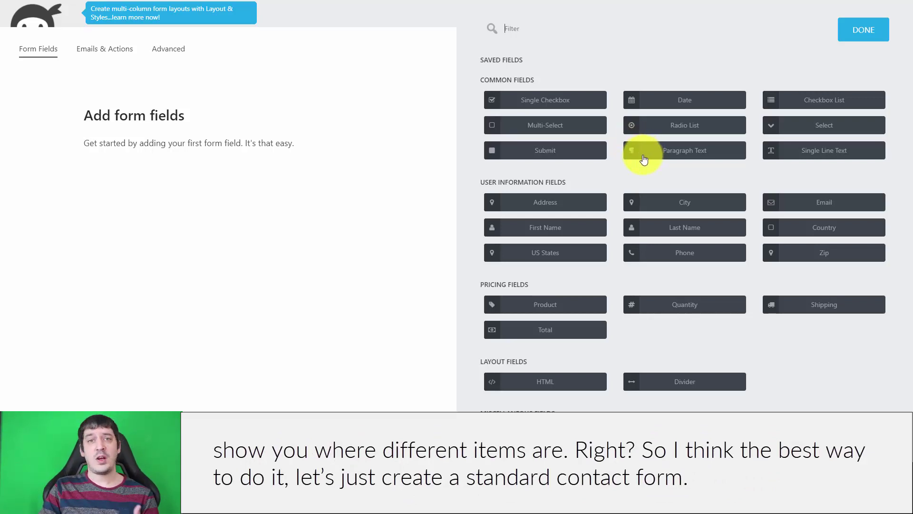
{"action": "scroll", "coordinate": [673, 210], "scroll_direction": "down", "scroll_amount": 1}
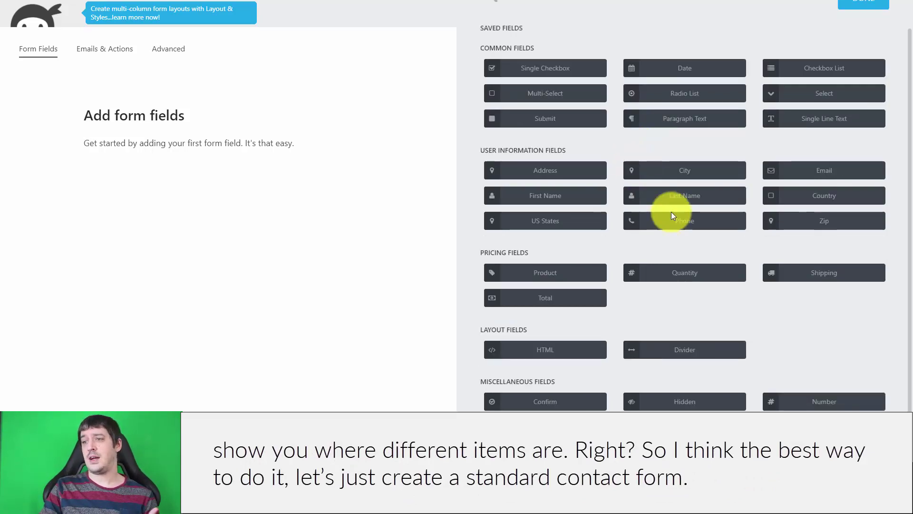
{"action": "scroll", "coordinate": [696, 208], "scroll_direction": "up", "scroll_amount": 1}
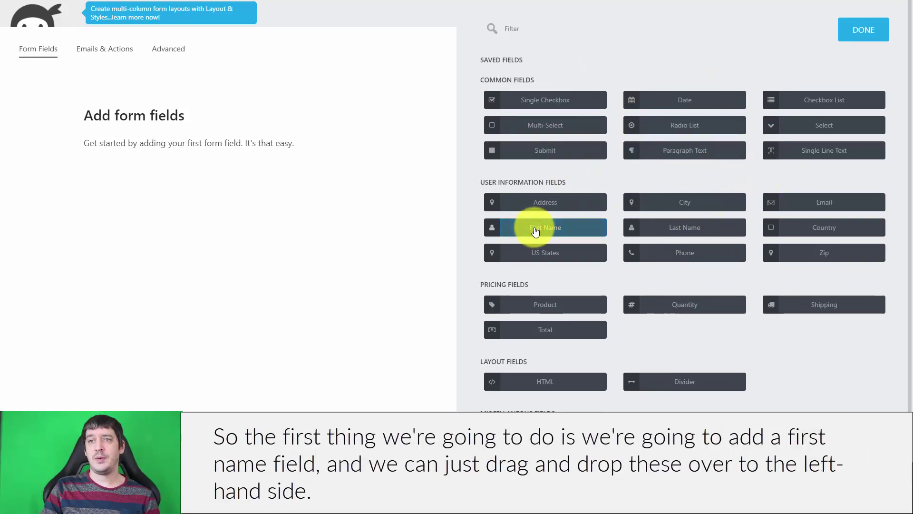
Step: Add a First Name field to the form and make it required
{"action": "left_click_drag", "start_coordinate": [536, 231], "coordinate": [153, 116]}
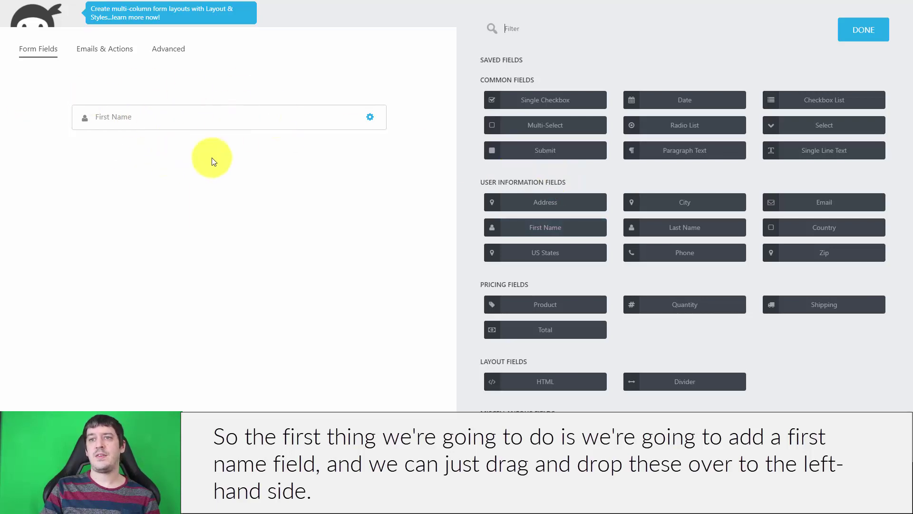
{"action": "left_click", "coordinate": [125, 117]}
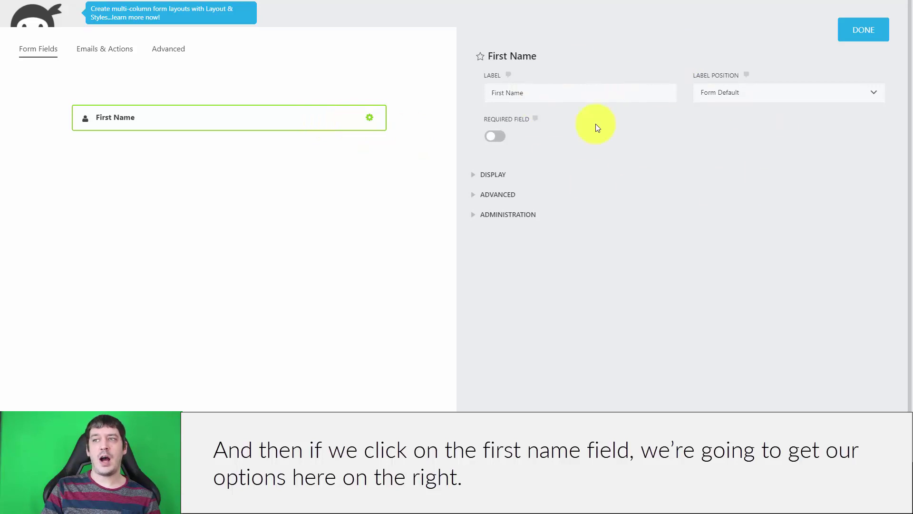
{"action": "left_click", "coordinate": [497, 175]}
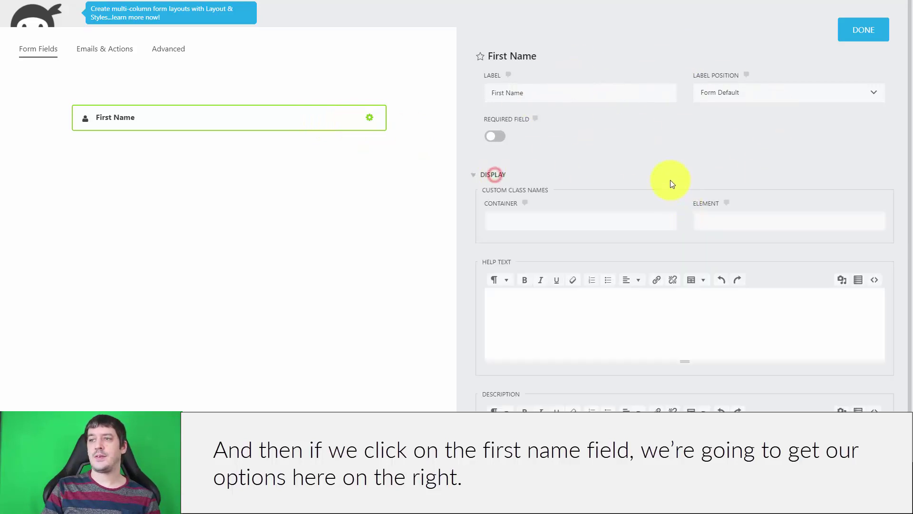
{"action": "scroll", "coordinate": [696, 183], "scroll_direction": "down", "scroll_amount": 3}
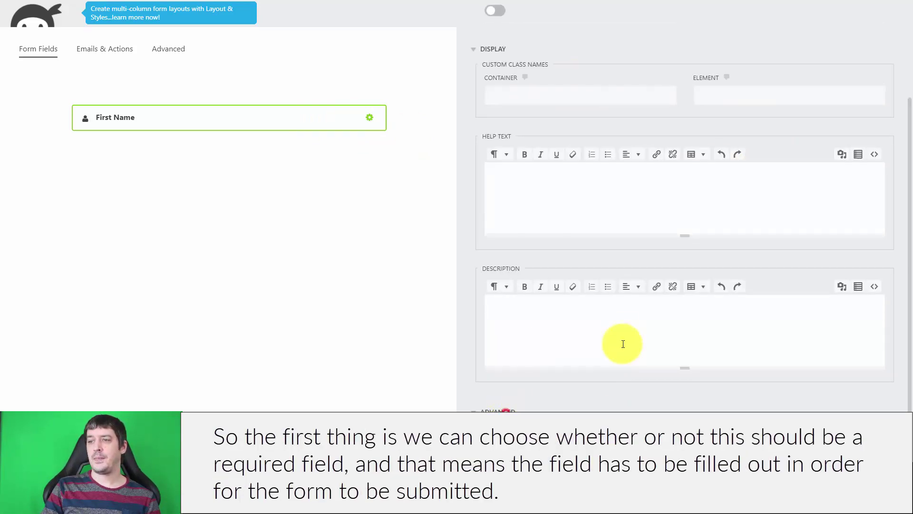
{"action": "scroll", "coordinate": [623, 338], "scroll_direction": "down", "scroll_amount": 2}
{"action": "scroll", "coordinate": [628, 329], "scroll_direction": "up", "scroll_amount": 5}
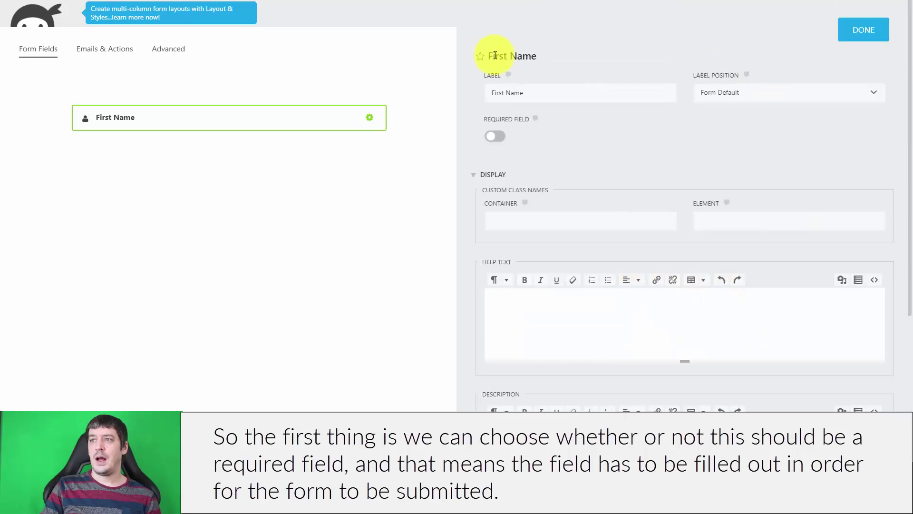
{"action": "left_click", "coordinate": [499, 137]}
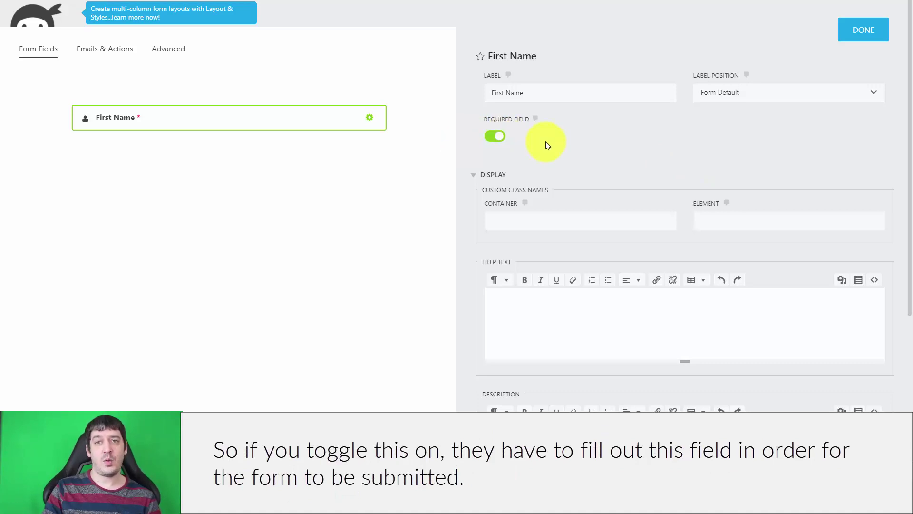
Step: Give First Name the help text 'This is help text.' and description 'This form field is for your first name.'
{"action": "scroll", "coordinate": [666, 148], "scroll_direction": "down", "scroll_amount": 1}
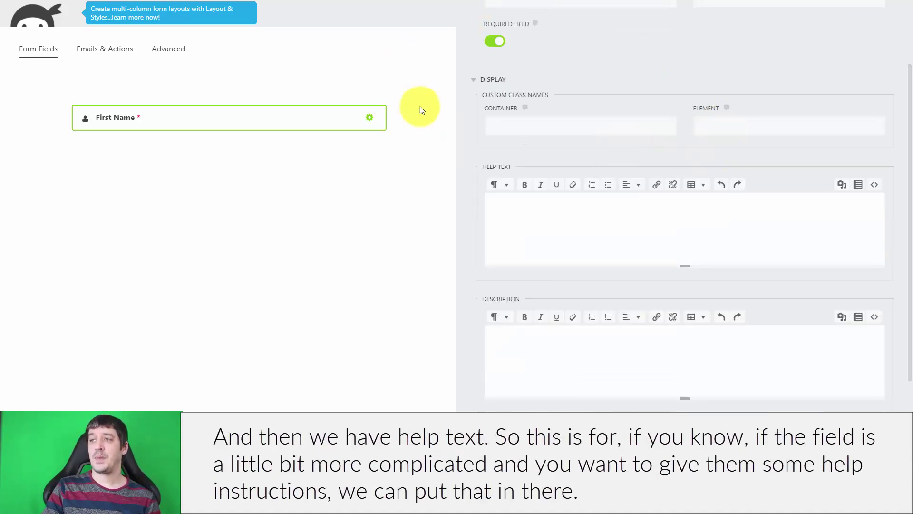
{"action": "scroll", "coordinate": [772, 201], "scroll_direction": "down", "scroll_amount": 2}
{"action": "left_click", "coordinate": [537, 172]}
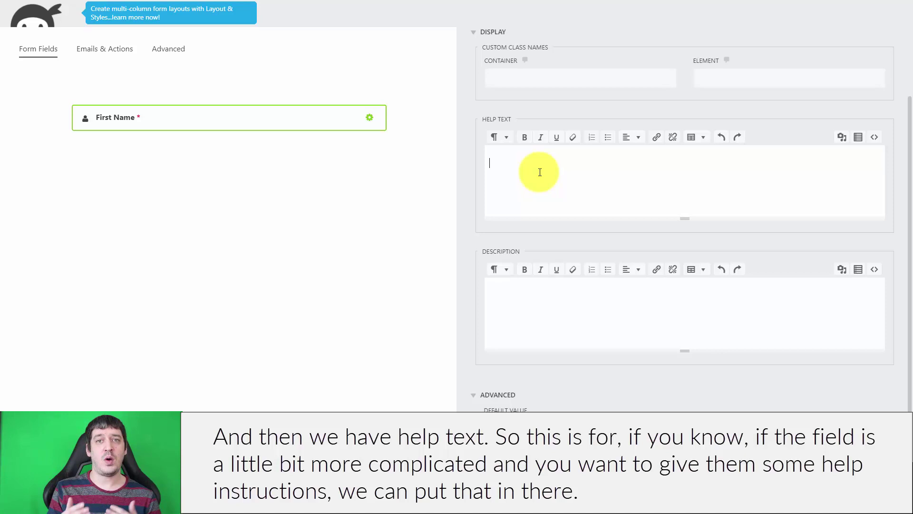
{"action": "type", "text": "This is help text."}
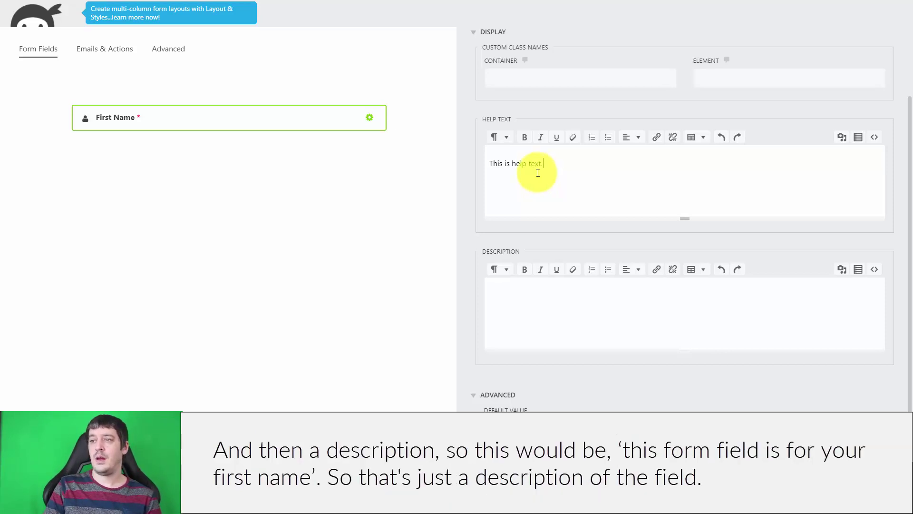
{"action": "left_click", "coordinate": [525, 302]}
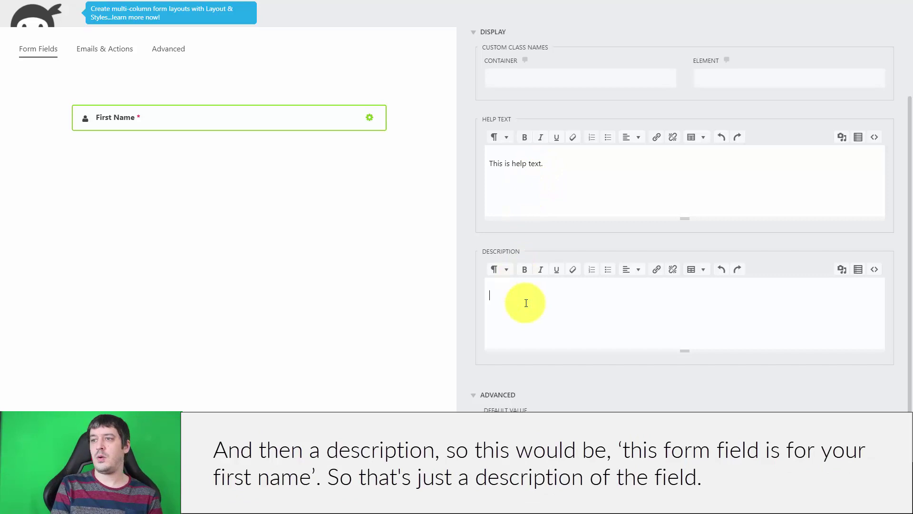
{"action": "type", "text": "This fo"}
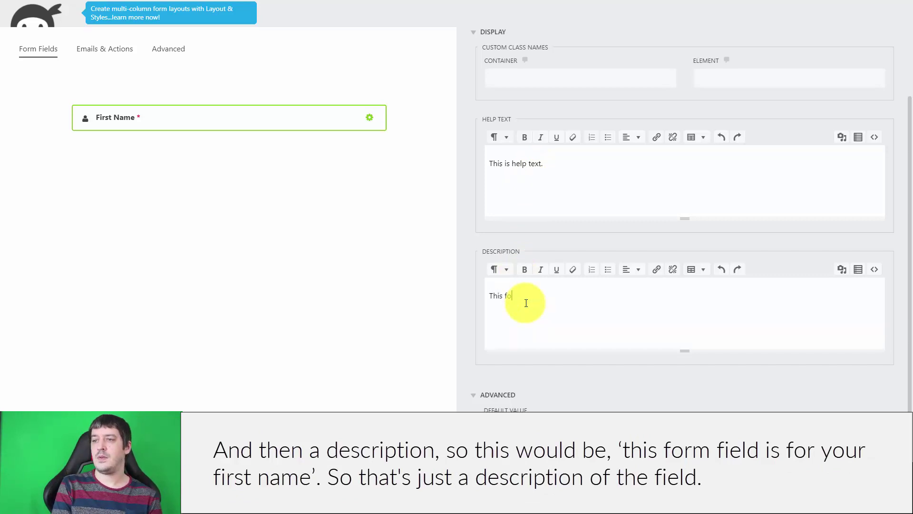
{"action": "type", "text": "rm field is for your first name."}
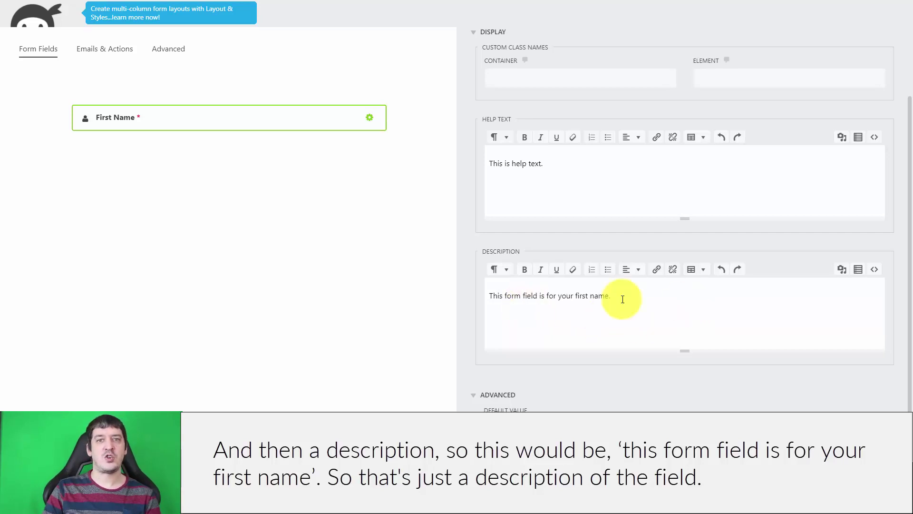
{"action": "scroll", "coordinate": [600, 327], "scroll_direction": "down", "scroll_amount": 1}
Step: Set the First Name placeholder to 'John' and leave Default Value empty
{"action": "left_click", "coordinate": [536, 359]}
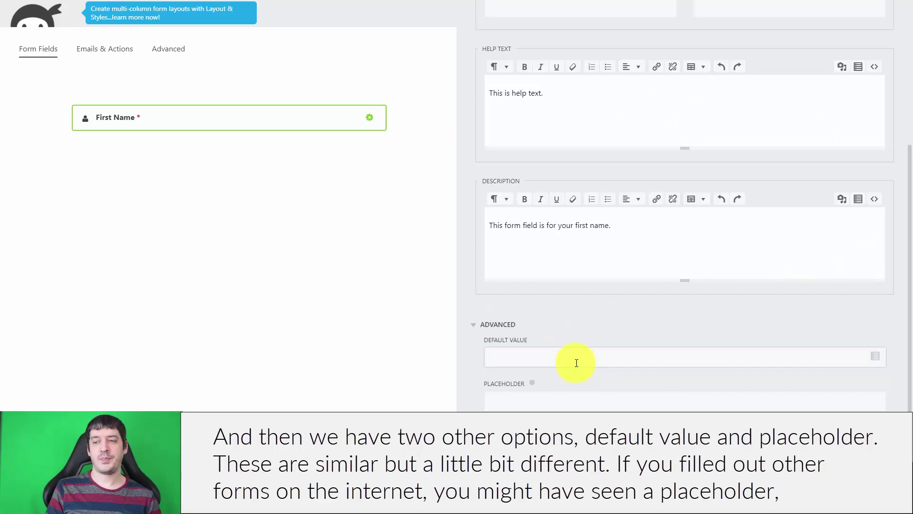
{"action": "left_click", "coordinate": [544, 398]}
{"action": "type", "text": "John"}
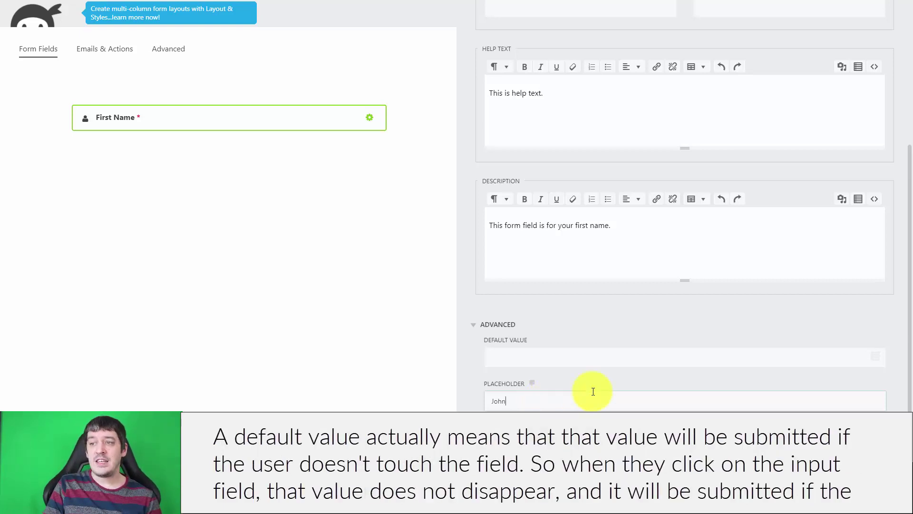
{"action": "left_click", "coordinate": [590, 352]}
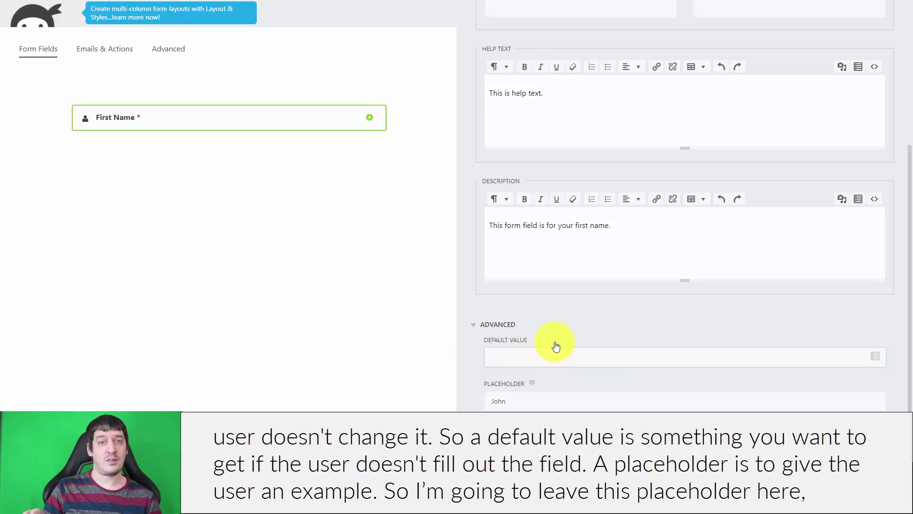
{"action": "left_click", "coordinate": [526, 404]}
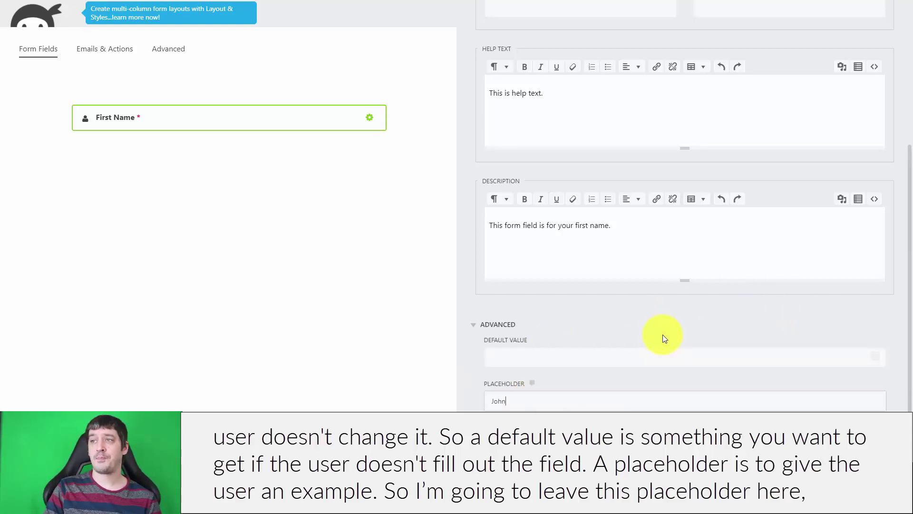
{"action": "scroll", "coordinate": [664, 339], "scroll_direction": "up", "scroll_amount": 5}
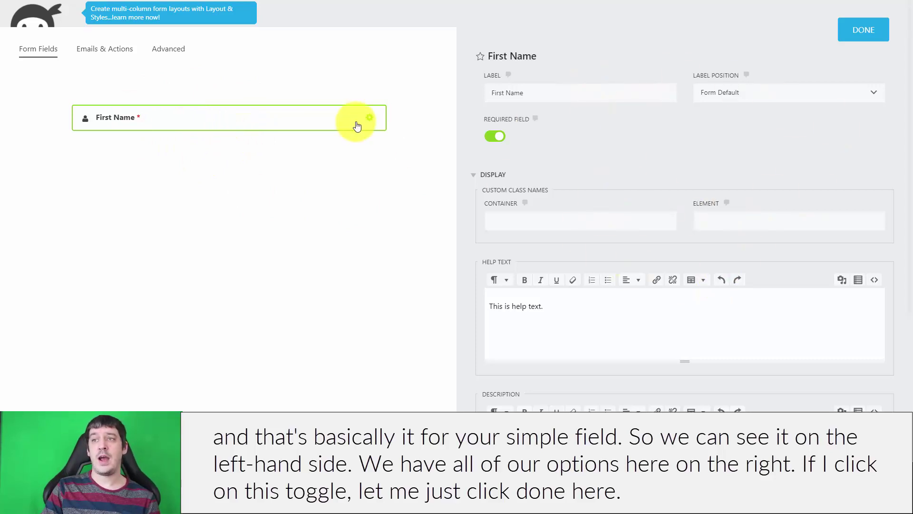
Step: Close the First Name field settings so the available field types show beside the form
{"action": "left_click", "coordinate": [371, 118]}
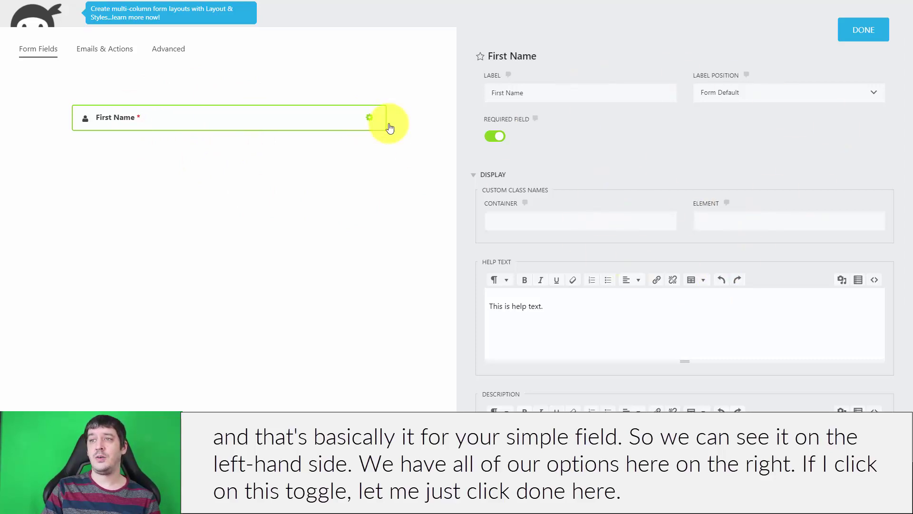
{"action": "left_click", "coordinate": [848, 34]}
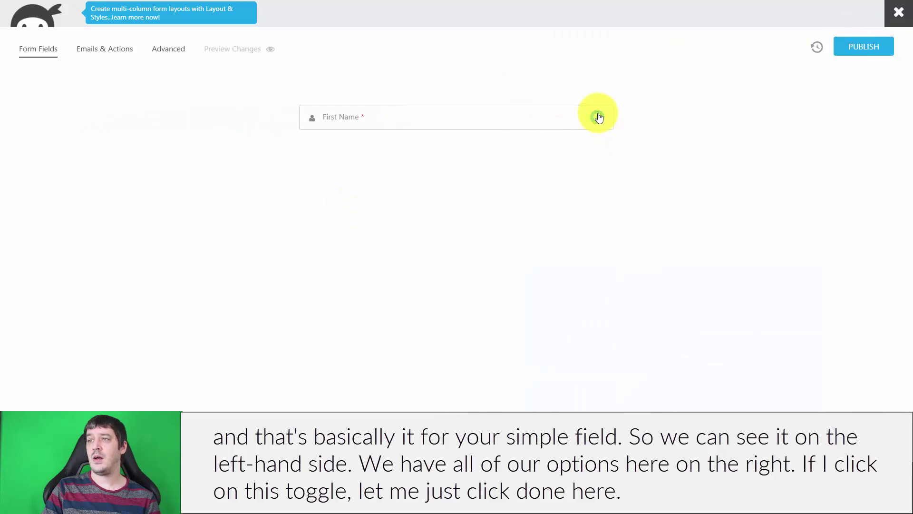
{"action": "mouse_move", "coordinate": [598, 118]}
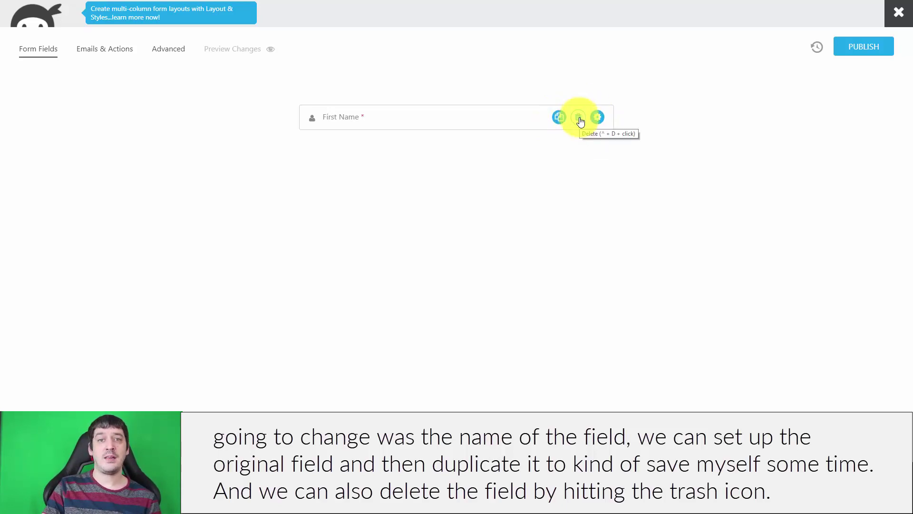
{"action": "left_click", "coordinate": [889, 489]}
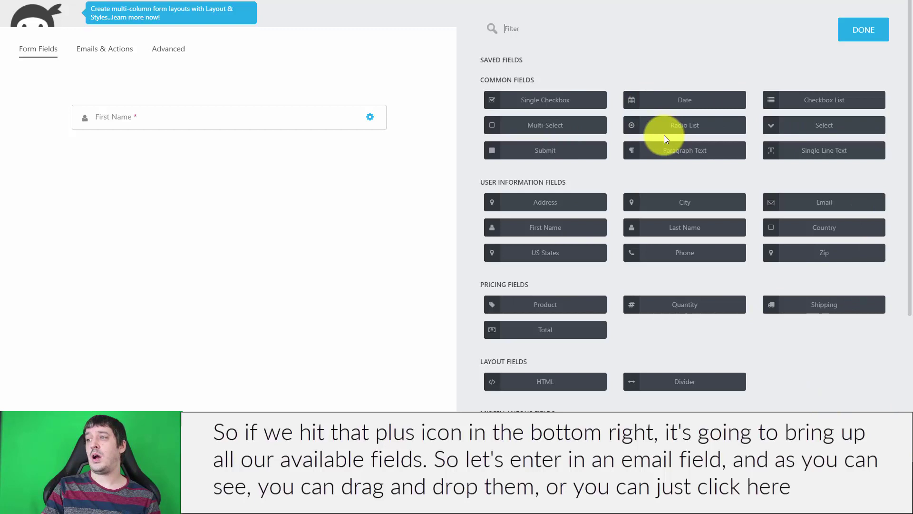
Step: Add an Email field and keep it below First Name
{"action": "scroll", "coordinate": [796, 140], "scroll_direction": "down", "scroll_amount": 1}
{"action": "left_click", "coordinate": [825, 175]}
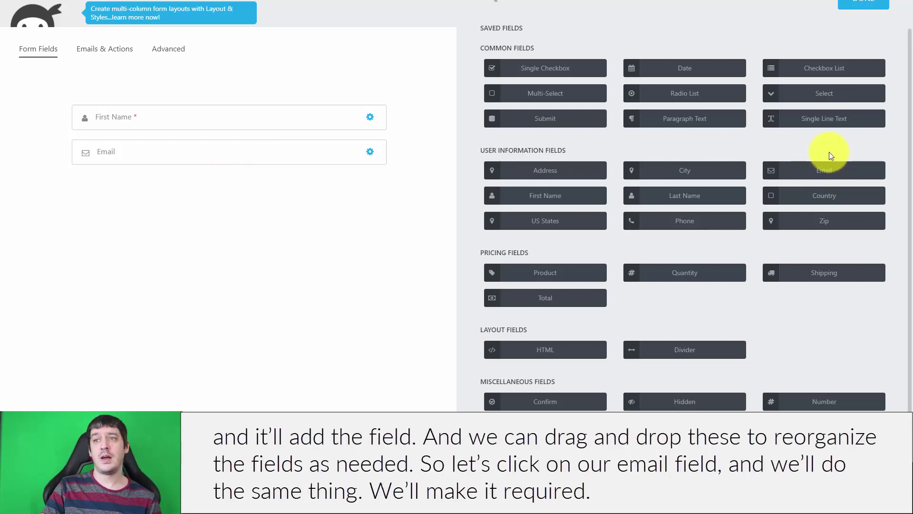
{"action": "left_click_drag", "start_coordinate": [192, 151], "coordinate": [190, 114]}
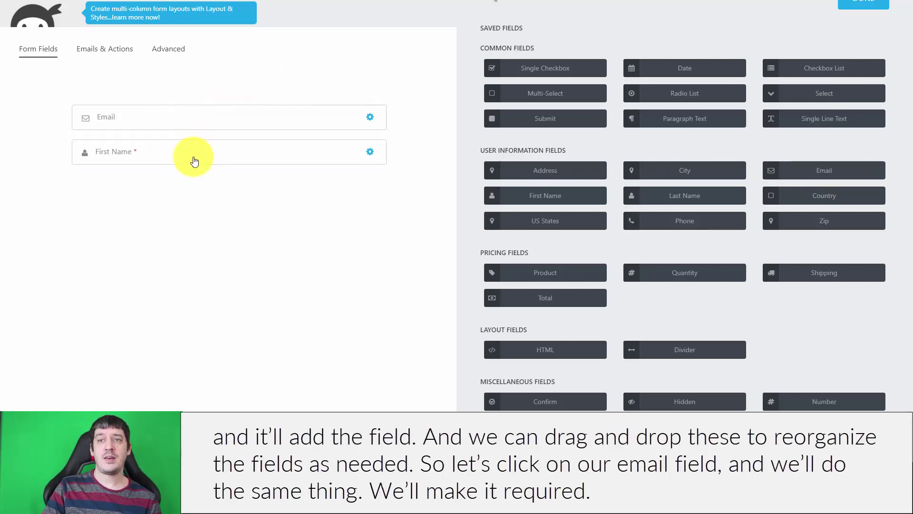
{"action": "left_click_drag", "start_coordinate": [190, 156], "coordinate": [181, 115]}
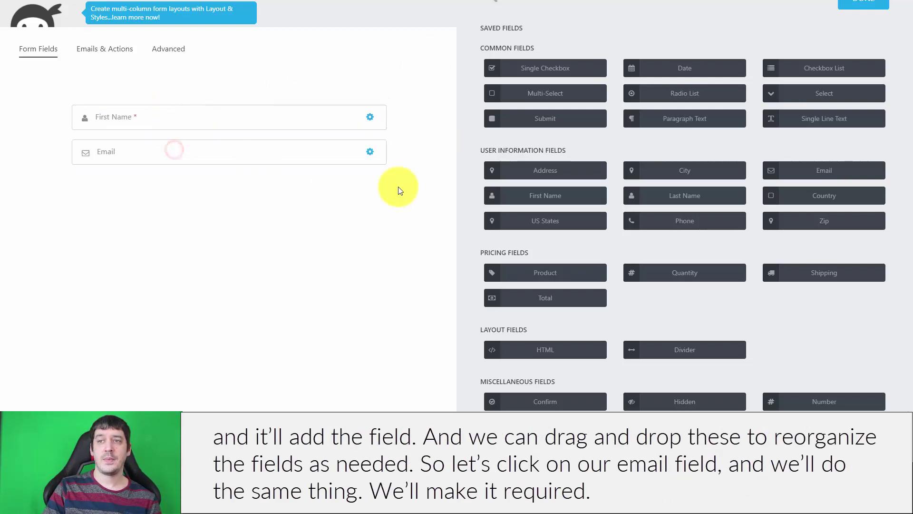
Step: Make the Email field required with an example e-mail address as its placeholder
{"action": "left_click", "coordinate": [179, 151]}
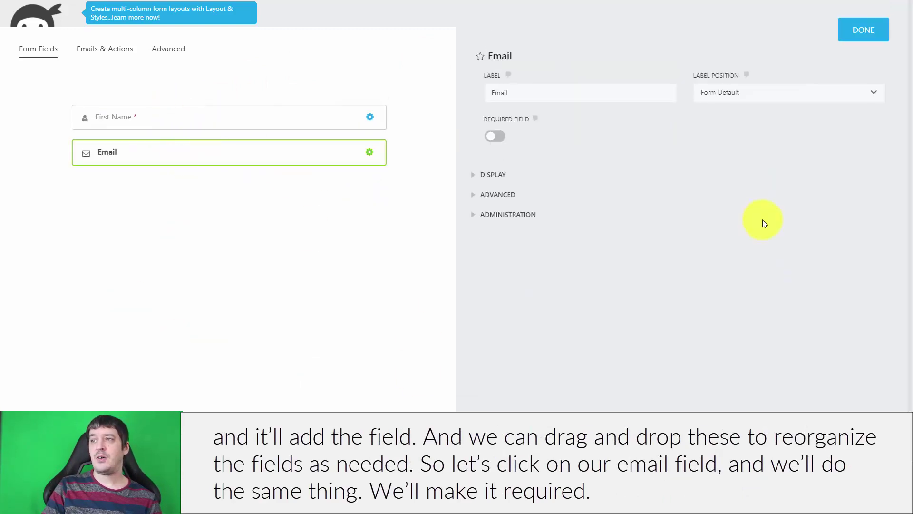
{"action": "left_click", "coordinate": [496, 137]}
{"action": "left_click", "coordinate": [493, 175]}
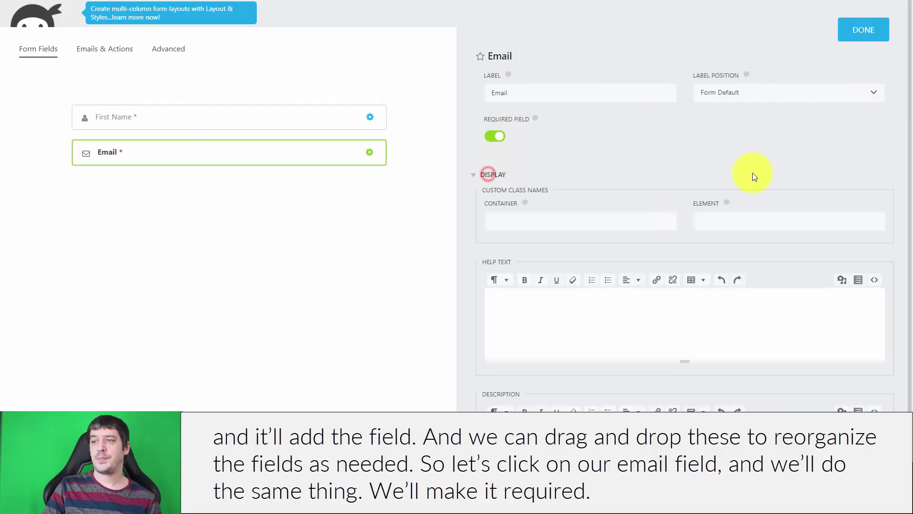
{"action": "scroll", "coordinate": [752, 173], "scroll_direction": "down", "scroll_amount": 3}
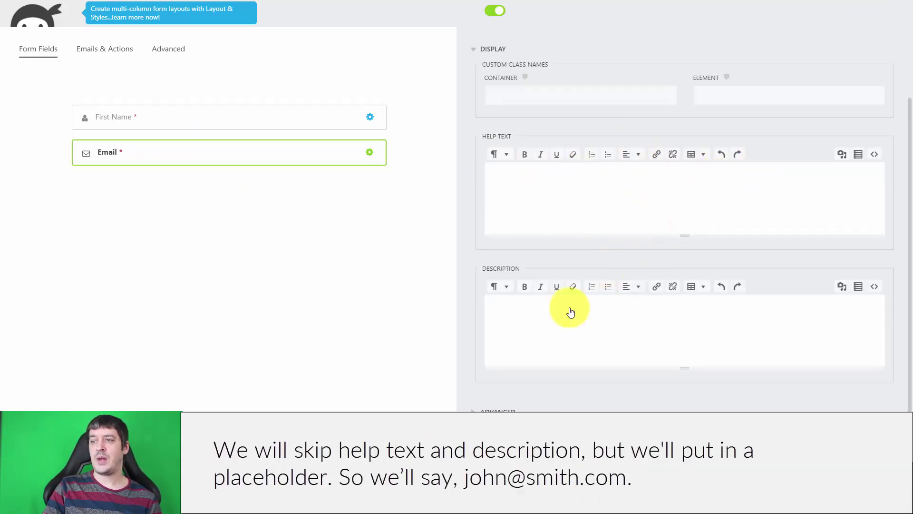
{"action": "left_click", "coordinate": [499, 410]}
{"action": "scroll", "coordinate": [645, 314], "scroll_direction": "down", "scroll_amount": 2}
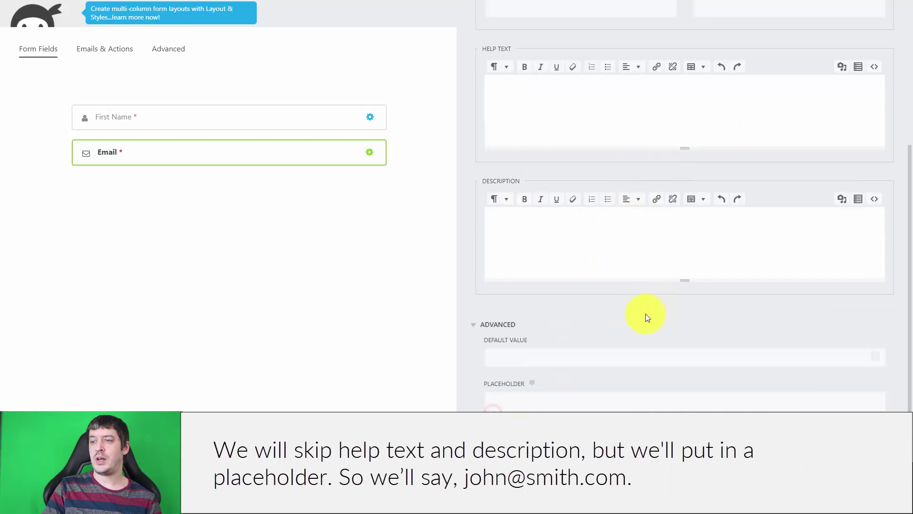
{"action": "left_click", "coordinate": [528, 405]}
{"action": "type", "text": "john@"}
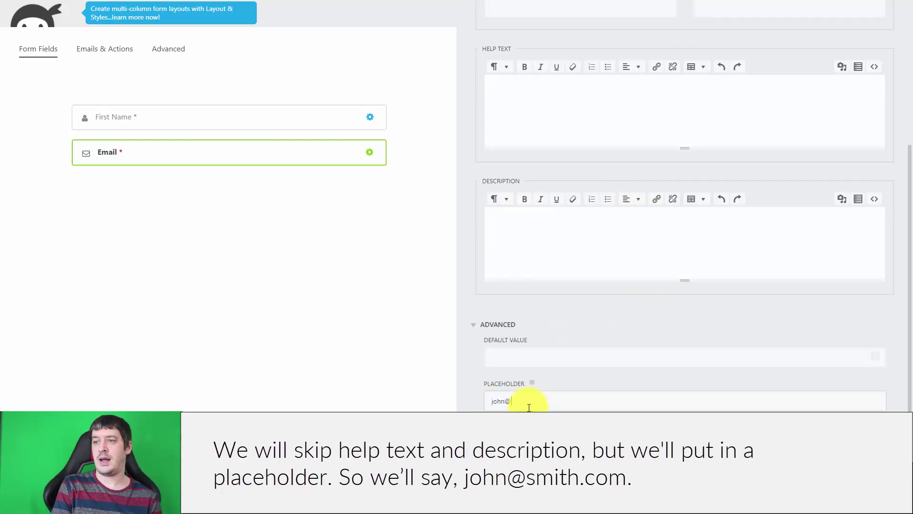
{"action": "type", "text": "smith"}
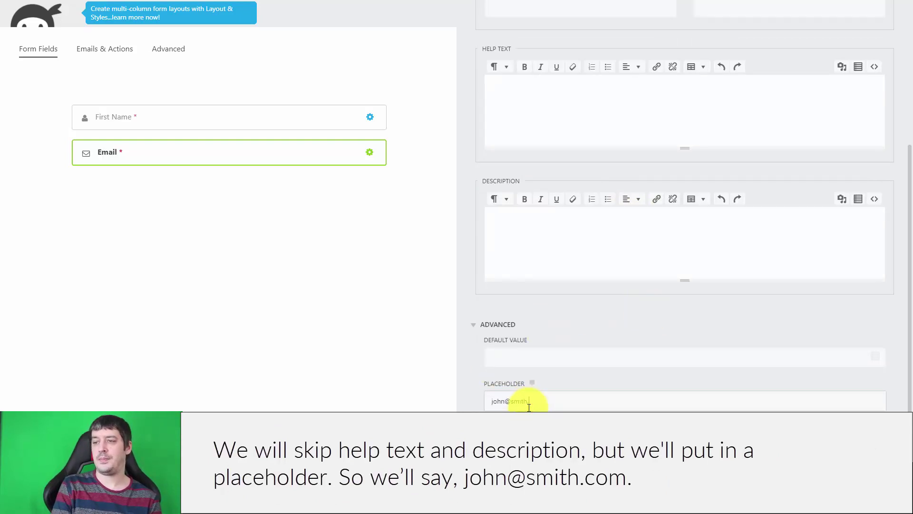
{"action": "type", "text": ".com"}
{"action": "scroll", "coordinate": [745, 208], "scroll_direction": "up", "scroll_amount": 5}
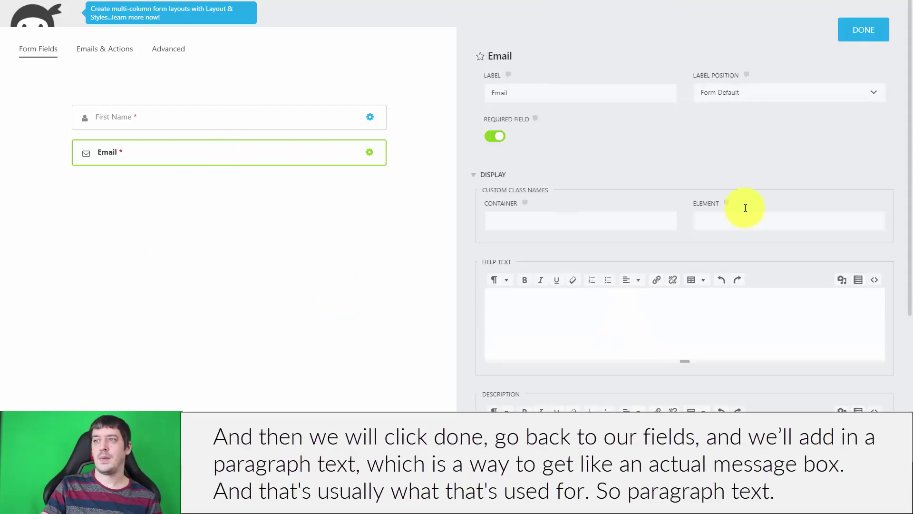
{"action": "left_click", "coordinate": [875, 30]}
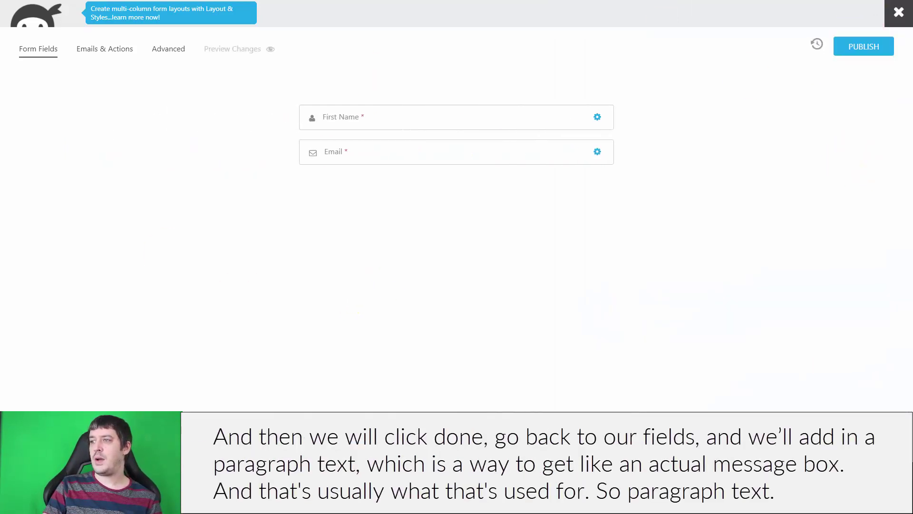
Step: Add a Paragraph Text field labelled 'Message' and make it required
{"action": "left_click", "coordinate": [885, 485]}
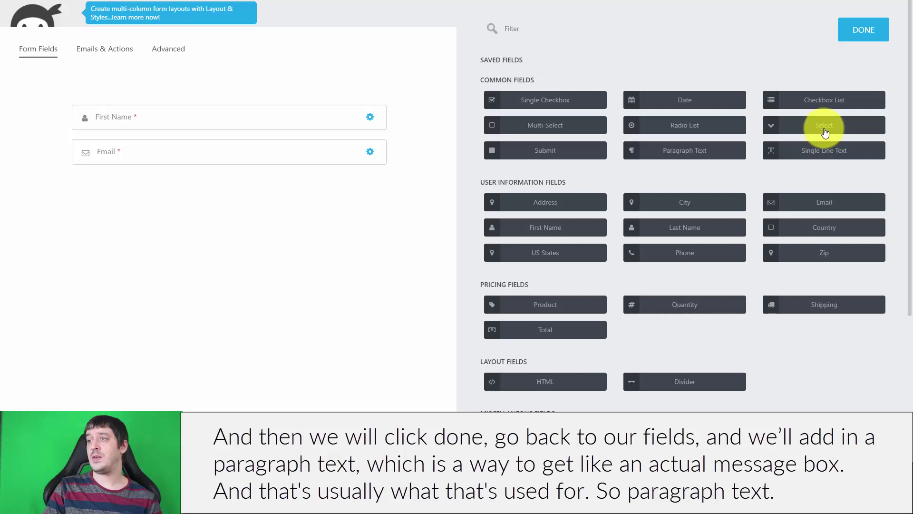
{"action": "left_click", "coordinate": [668, 149]}
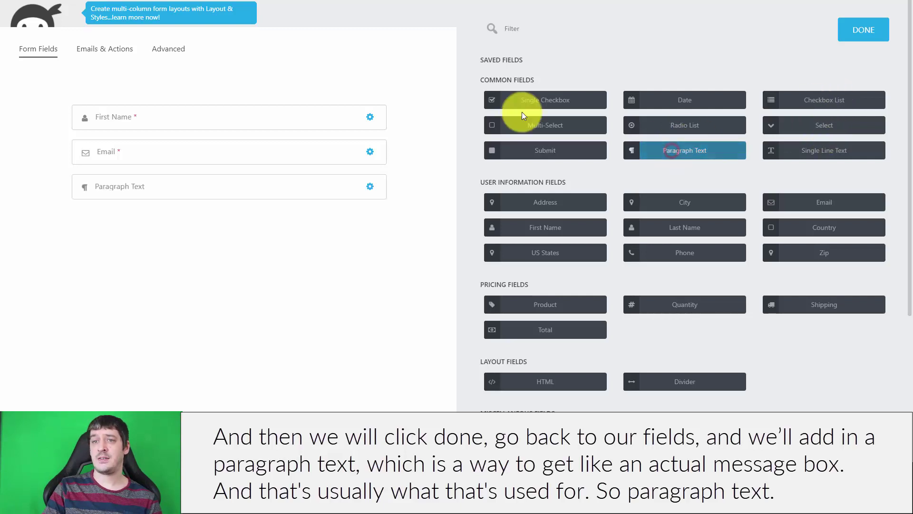
{"action": "left_click", "coordinate": [185, 189]}
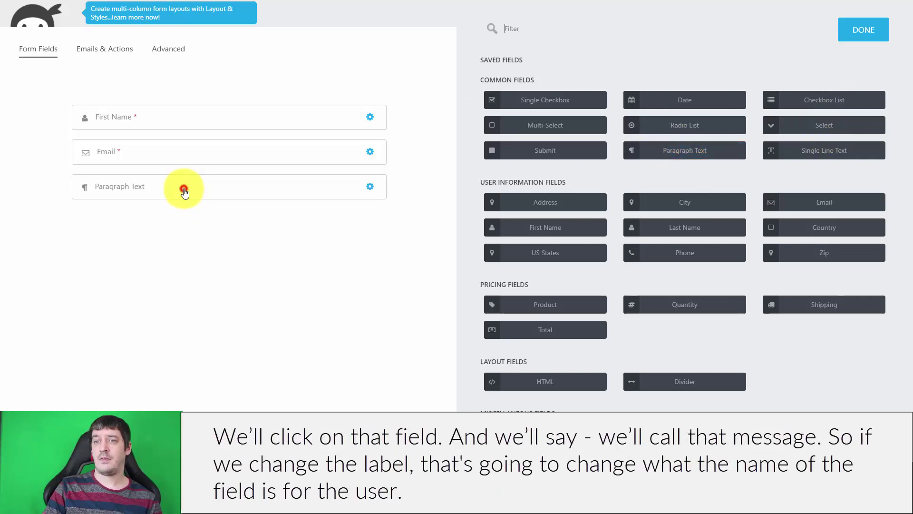
{"action": "triple_click", "coordinate": [579, 91]}
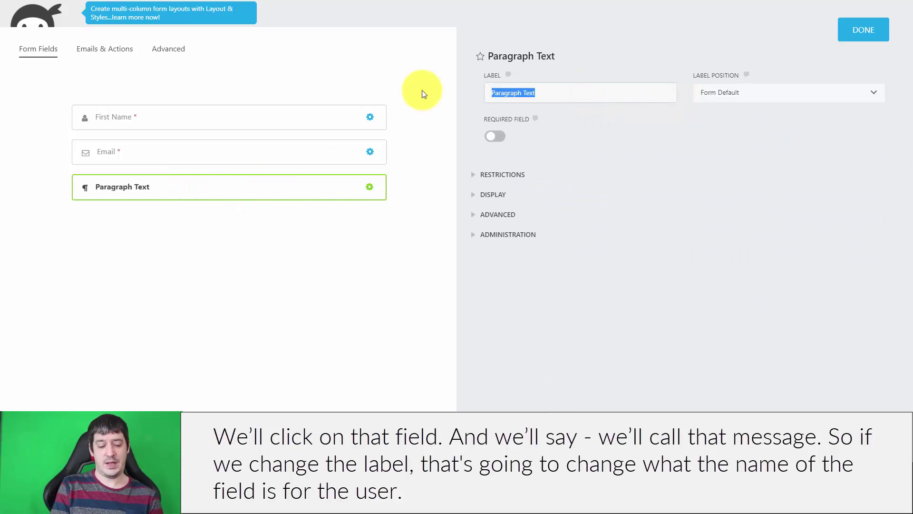
{"action": "type", "text": "Message"}
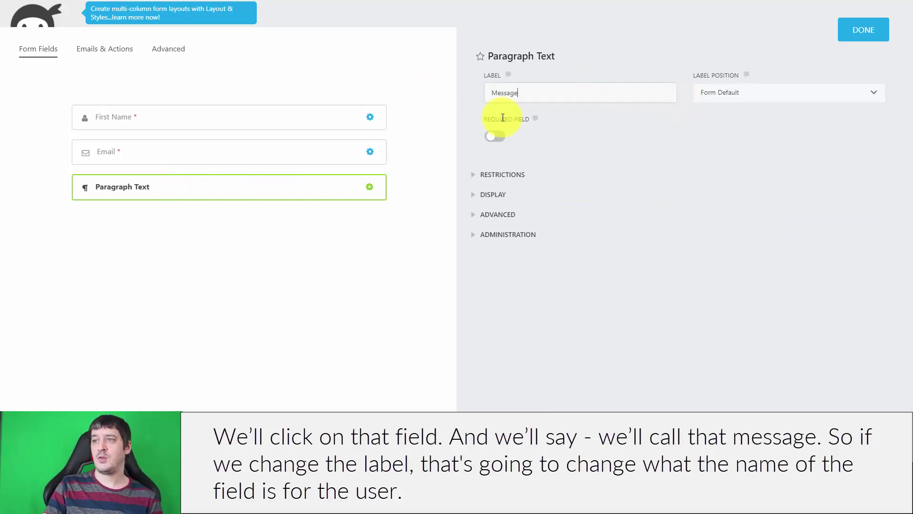
{"action": "left_click", "coordinate": [726, 181]}
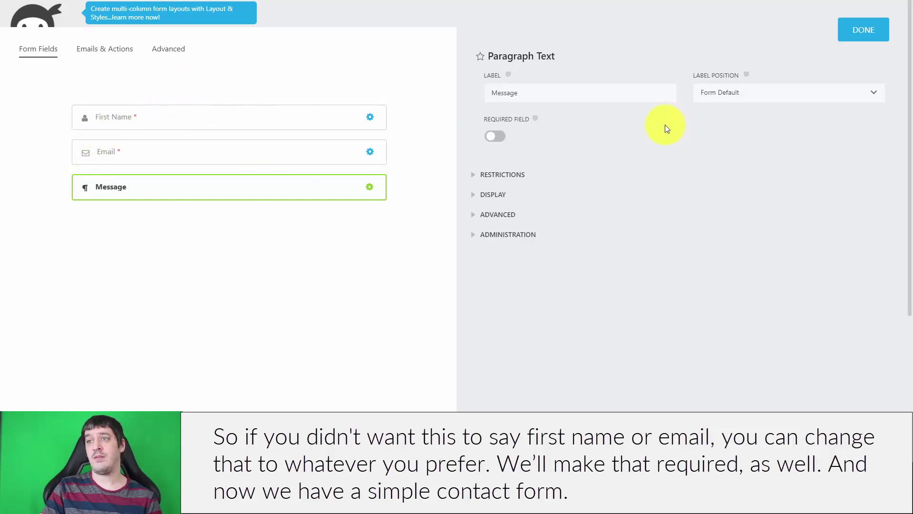
{"action": "left_click", "coordinate": [493, 136]}
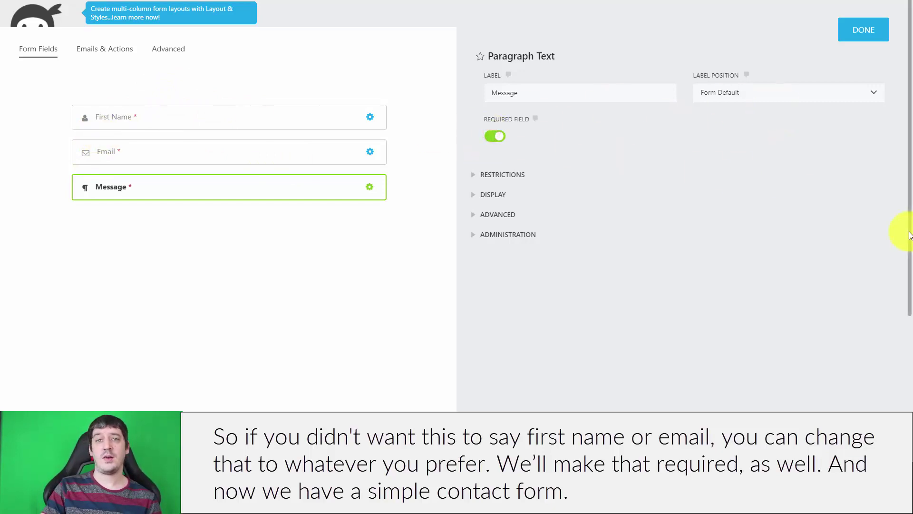
{"action": "left_click", "coordinate": [286, 332]}
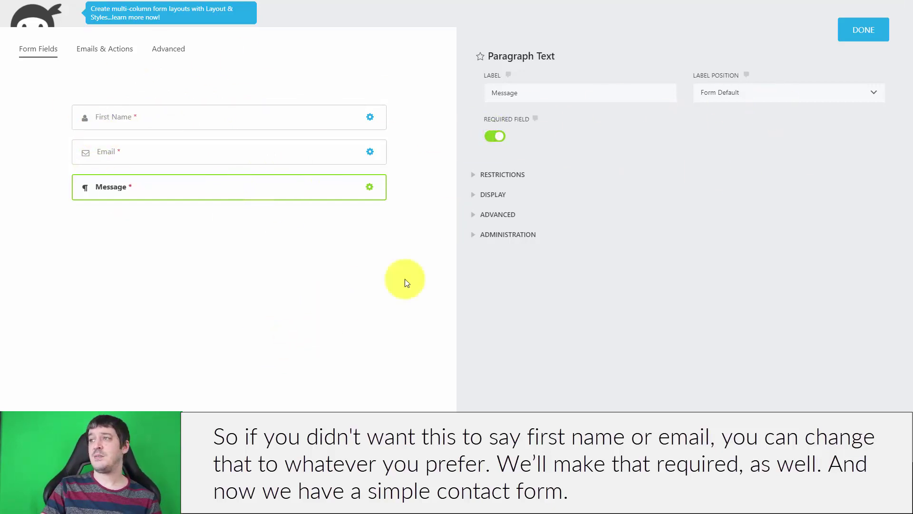
{"action": "left_click", "coordinate": [863, 30]}
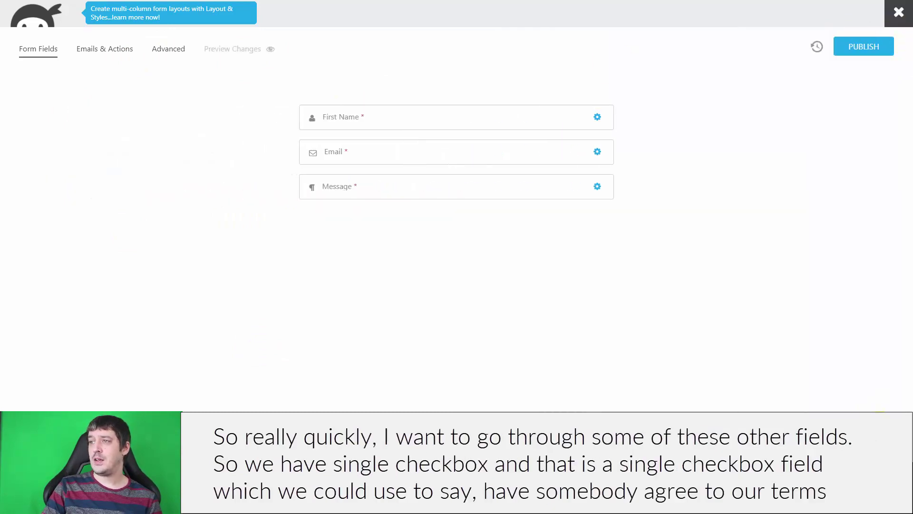
Step: Add a Checkbox List field with options One, Two and Three below Message
{"action": "left_click", "coordinate": [880, 410]}
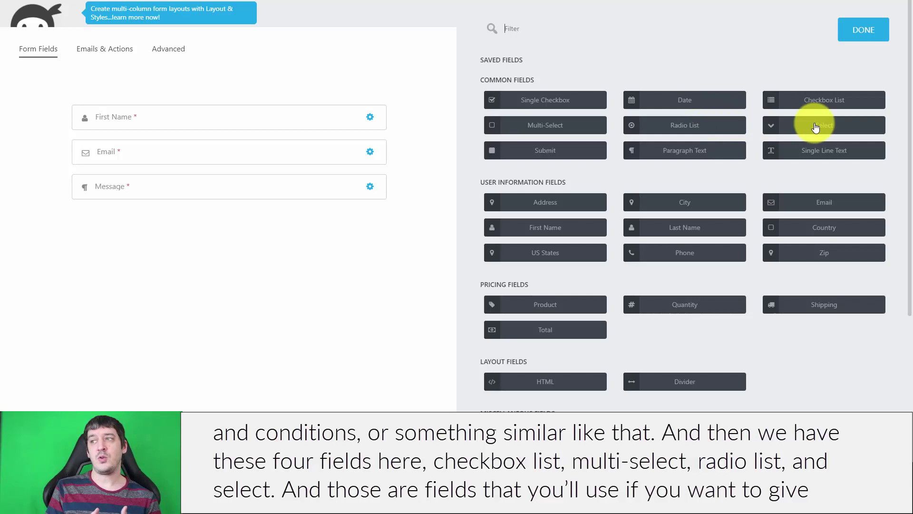
{"action": "left_click", "coordinate": [819, 101]}
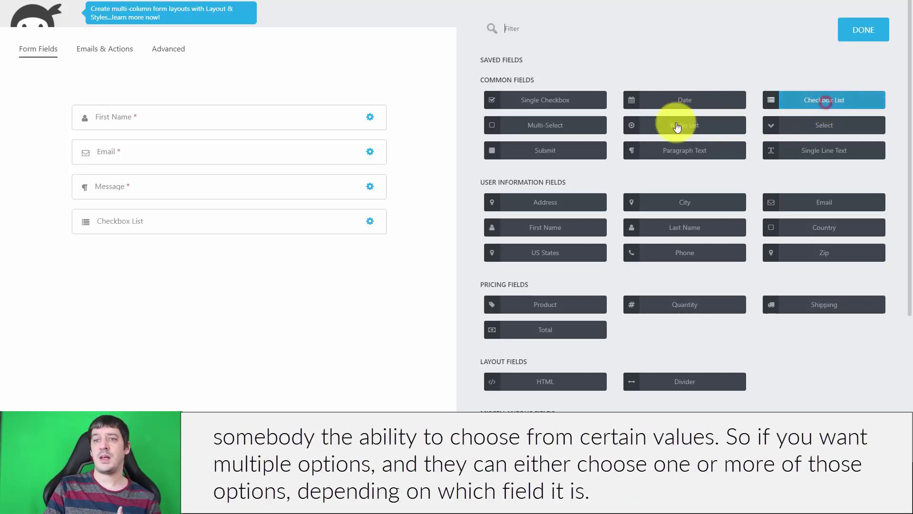
{"action": "left_click", "coordinate": [287, 224]}
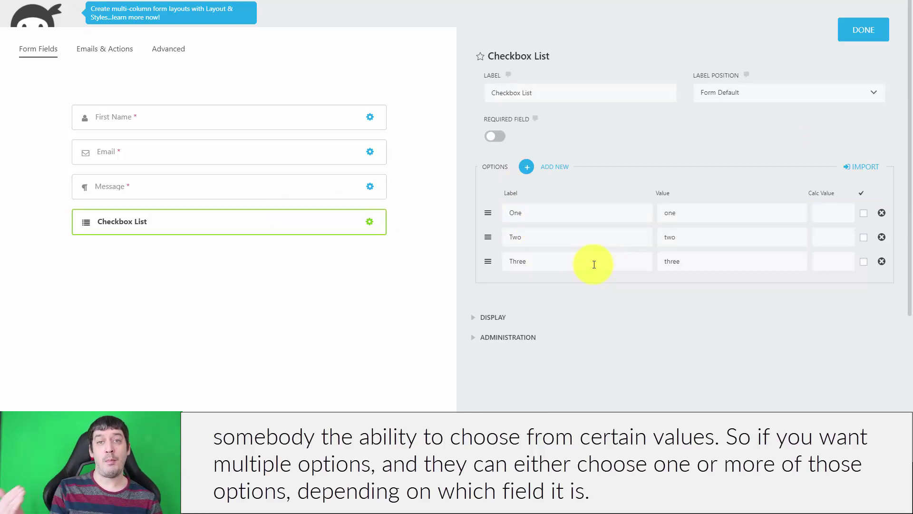
{"action": "left_click", "coordinate": [862, 32]}
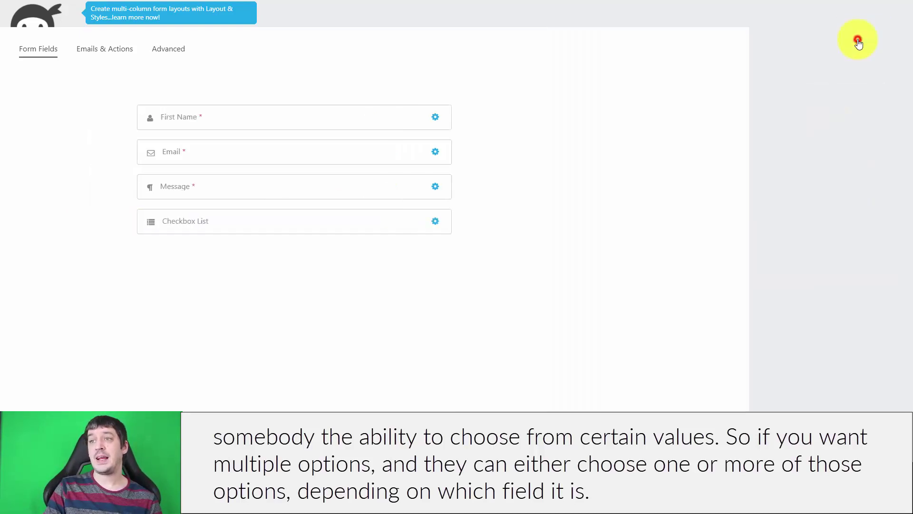
Step: Open the add-field drawer listing the available field types
{"action": "left_click", "coordinate": [893, 423]}
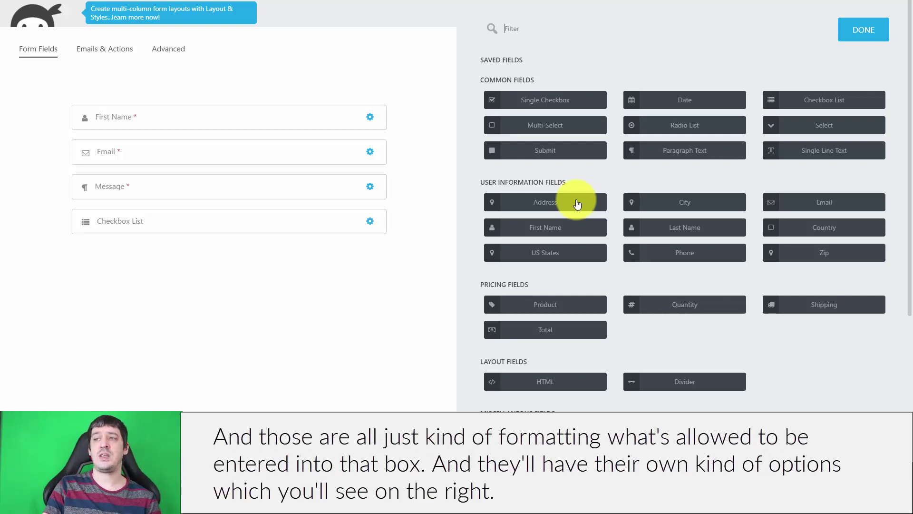
Step: Add an HTML field and view its content settings
{"action": "scroll", "coordinate": [751, 214], "scroll_direction": "down", "scroll_amount": 1}
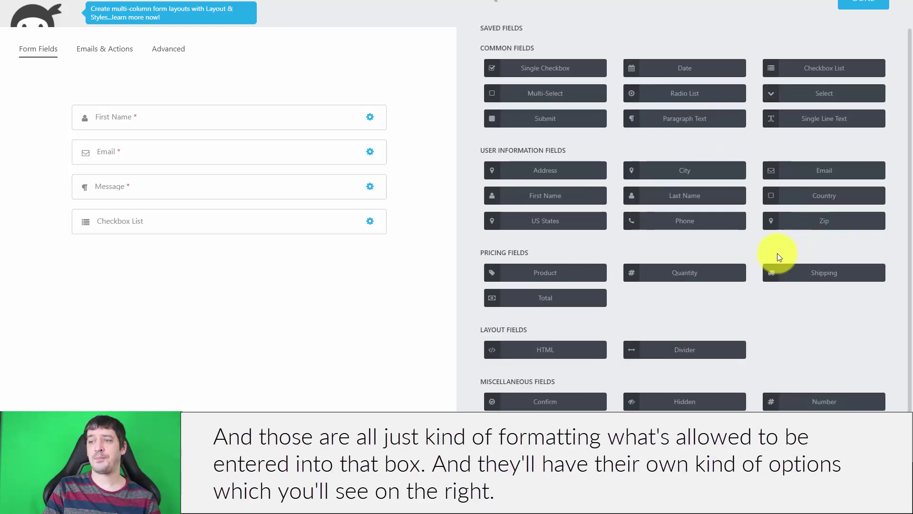
{"action": "left_click", "coordinate": [545, 354]}
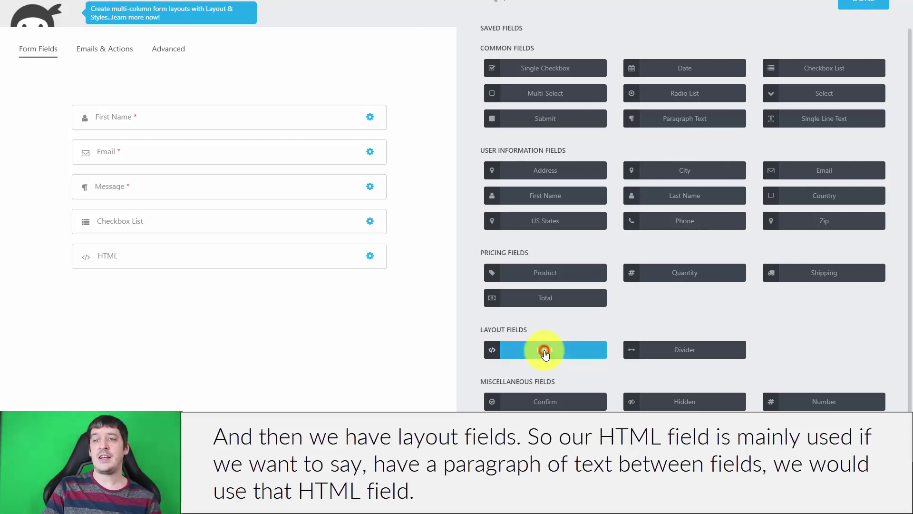
{"action": "left_click", "coordinate": [152, 259]}
{"action": "left_click", "coordinate": [511, 175]}
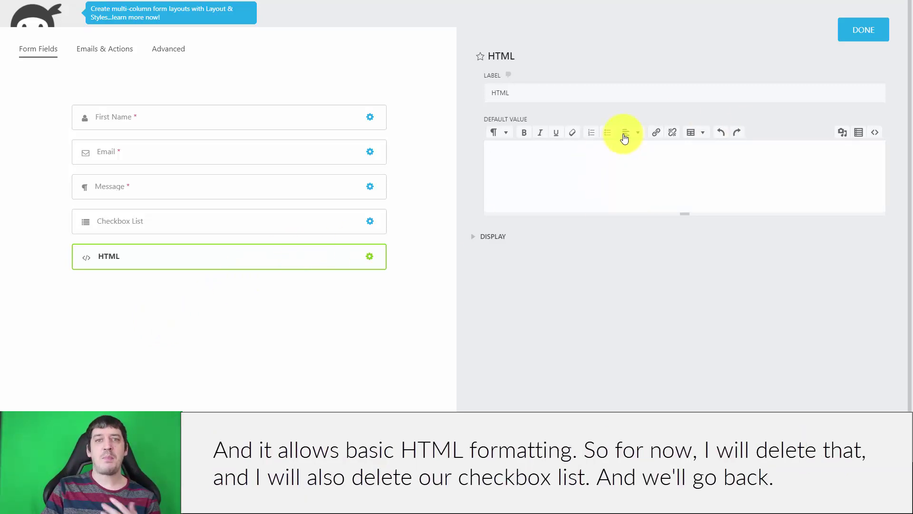
{"action": "left_click", "coordinate": [854, 27]}
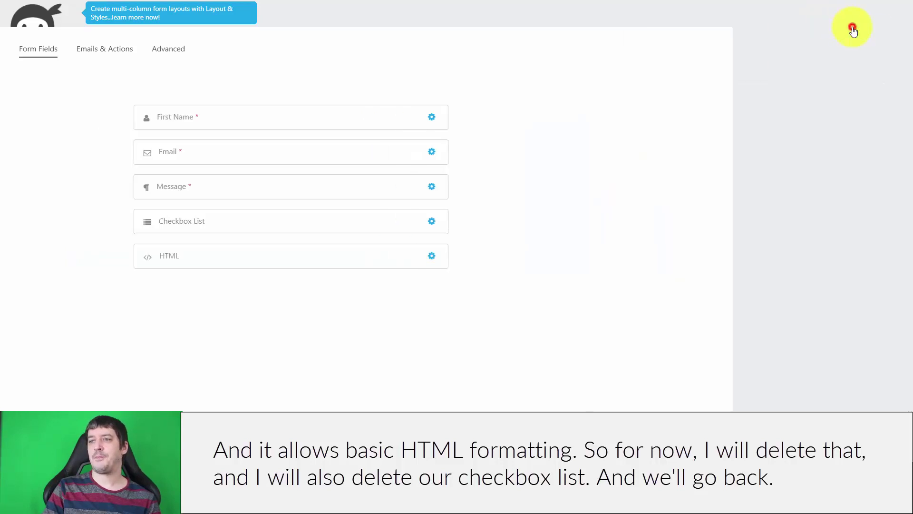
Step: Delete the HTML and Checkbox List fields, leaving First Name, Email and Message
{"action": "left_click", "coordinate": [575, 258]}
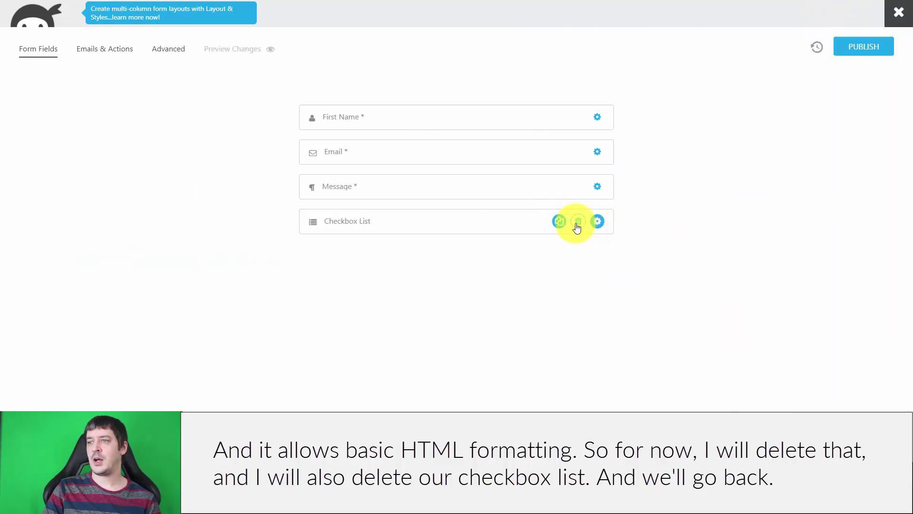
{"action": "left_click", "coordinate": [576, 222]}
{"action": "left_click", "coordinate": [870, 409]}
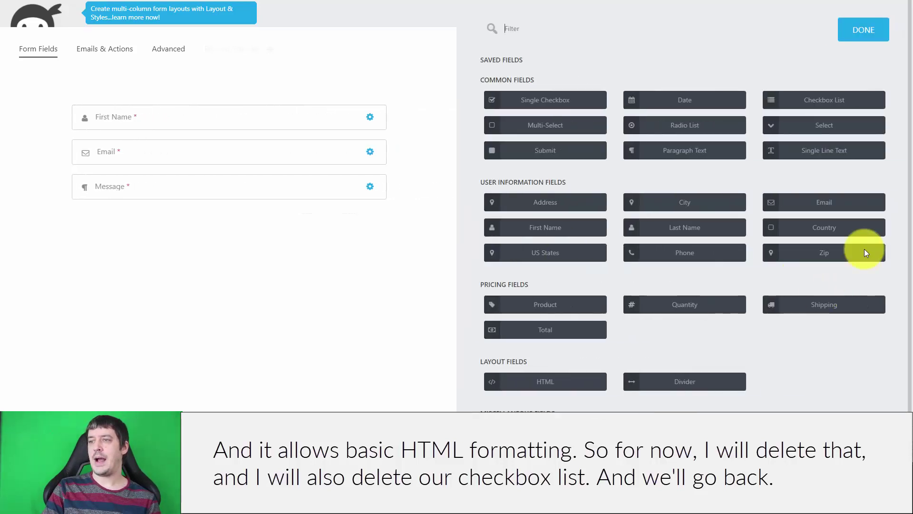
Step: Show the Emails & Actions list: Success Message, Admin Email and Store Submission
{"action": "scroll", "coordinate": [863, 249], "scroll_direction": "down", "scroll_amount": 1}
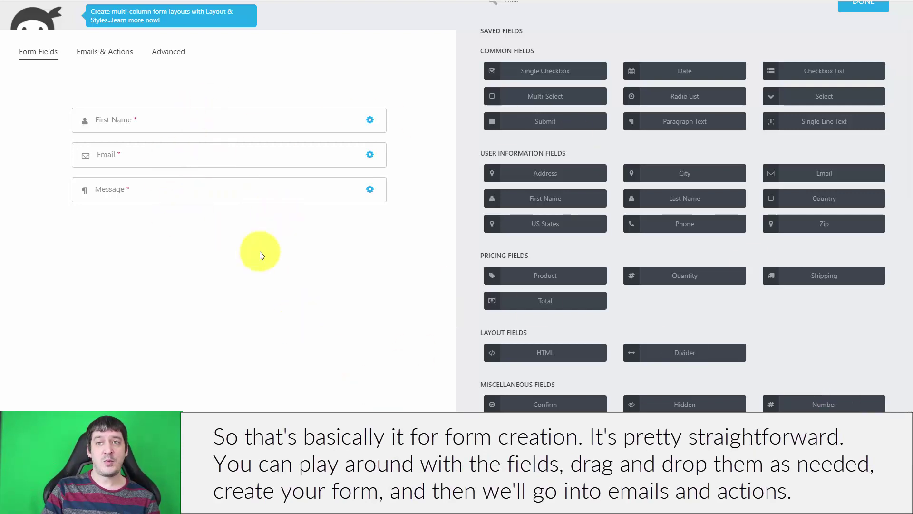
{"action": "left_click", "coordinate": [100, 52]}
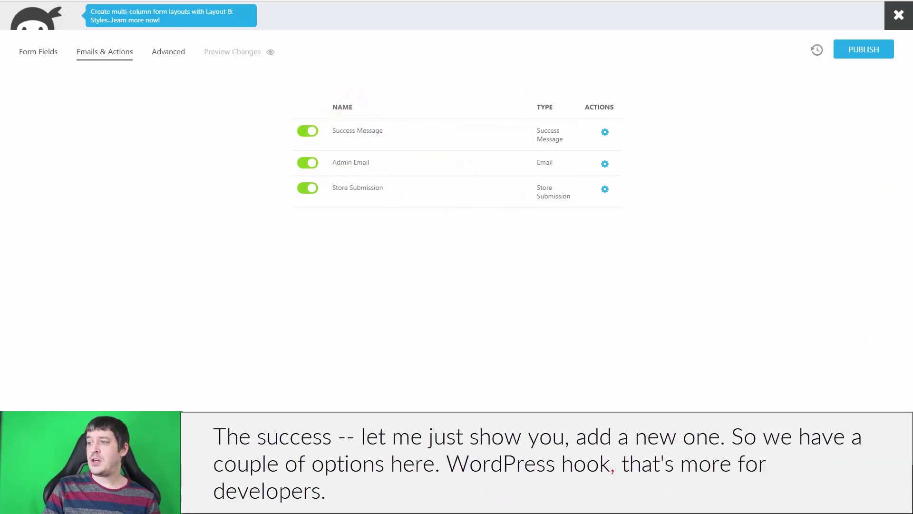
{"action": "left_click", "coordinate": [886, 483]}
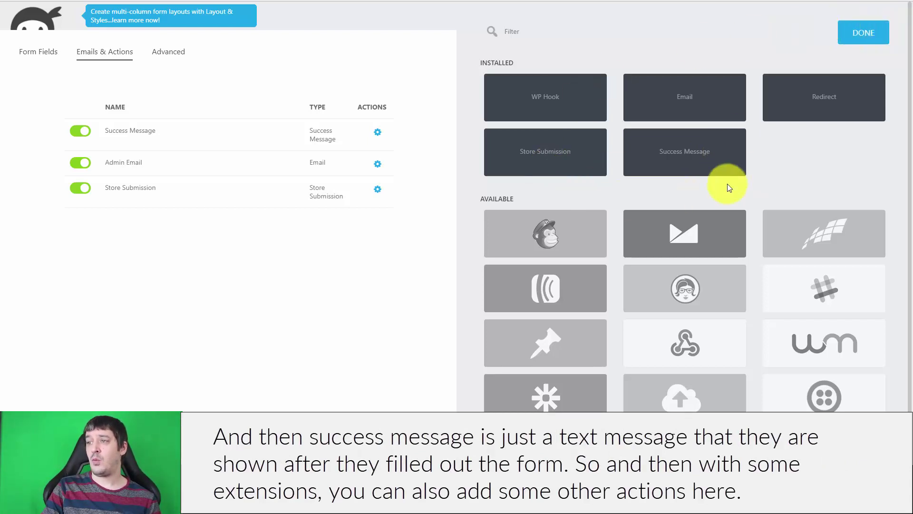
{"action": "scroll", "coordinate": [727, 186], "scroll_direction": "down", "scroll_amount": 1}
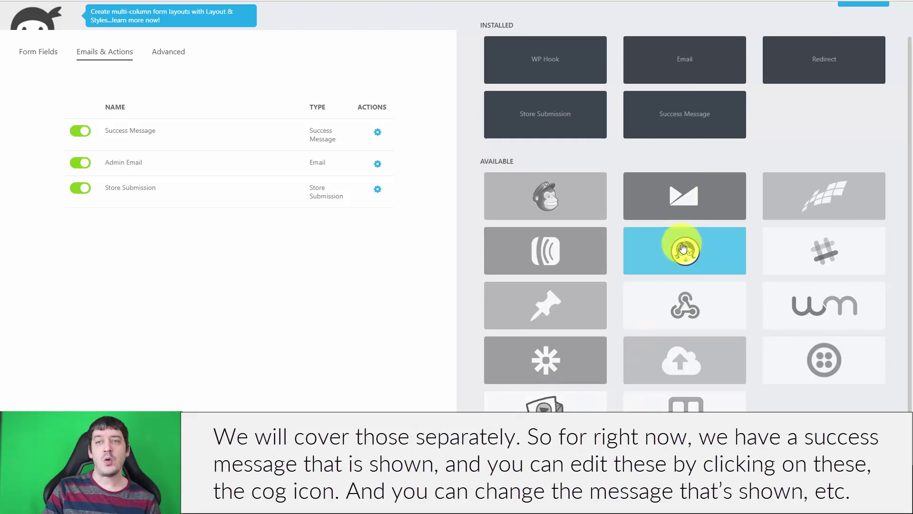
{"action": "scroll", "coordinate": [683, 245], "scroll_direction": "up", "scroll_amount": 1}
{"action": "left_click", "coordinate": [851, 34]}
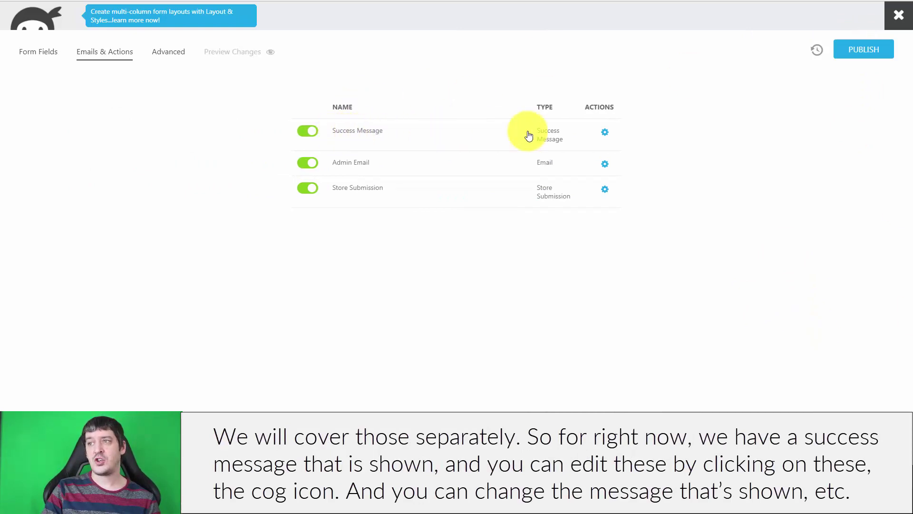
Step: Open the Admin Email action's message body and browse the form's field merge tags
{"action": "left_click", "coordinate": [606, 132]}
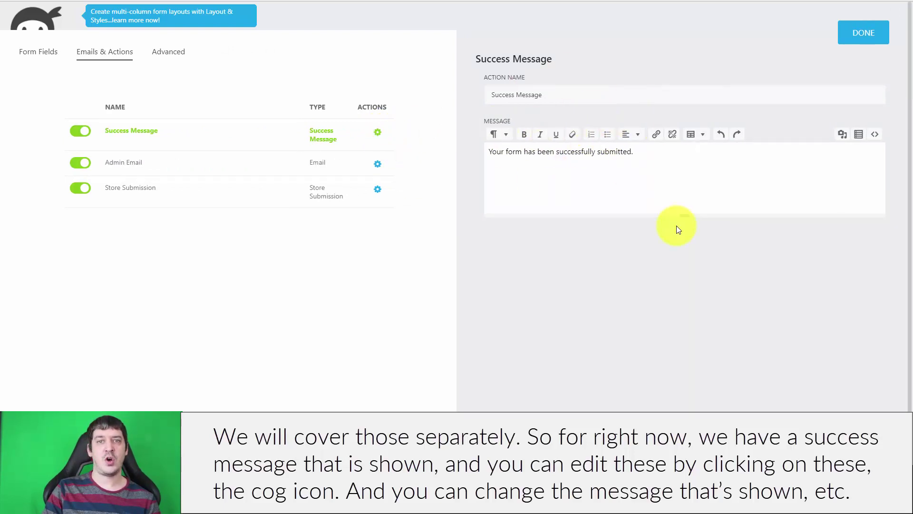
{"action": "left_click", "coordinate": [377, 163]}
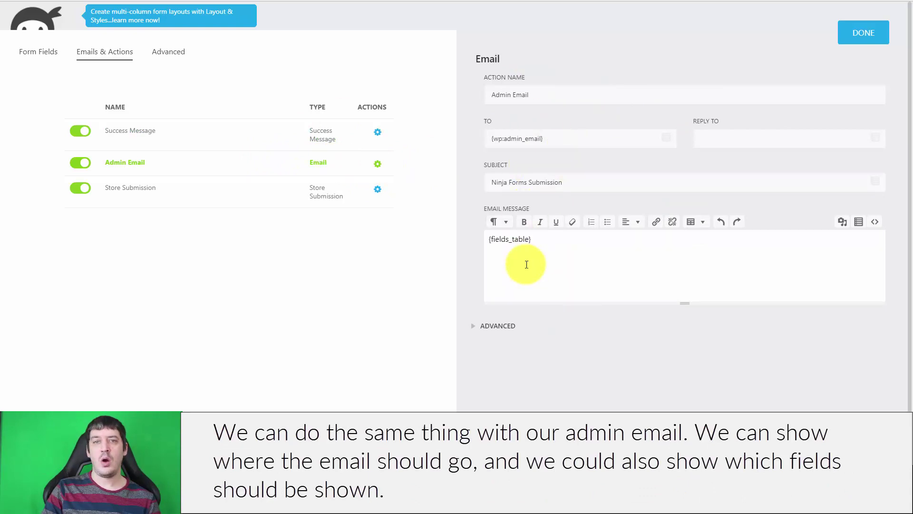
{"action": "left_click", "coordinate": [724, 275]}
{"action": "key", "text": "Return"}
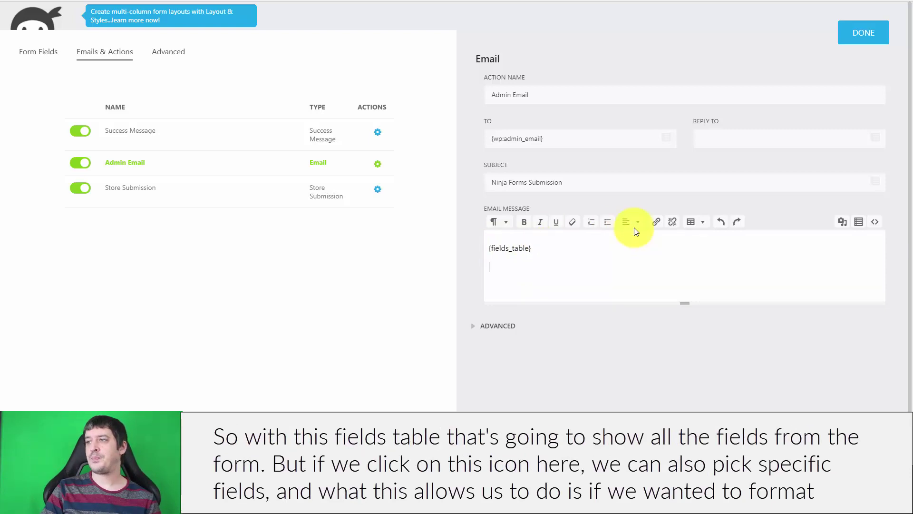
{"action": "left_click", "coordinate": [858, 223]}
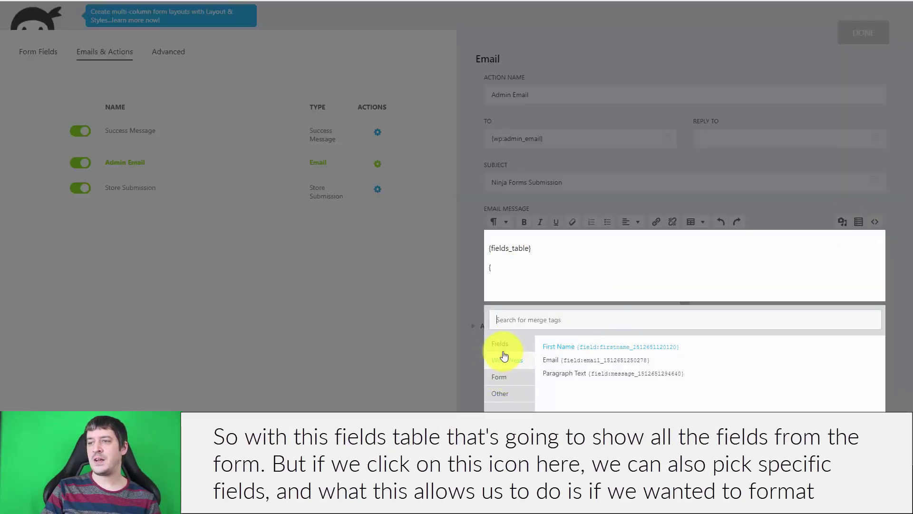
{"action": "left_click", "coordinate": [501, 346]}
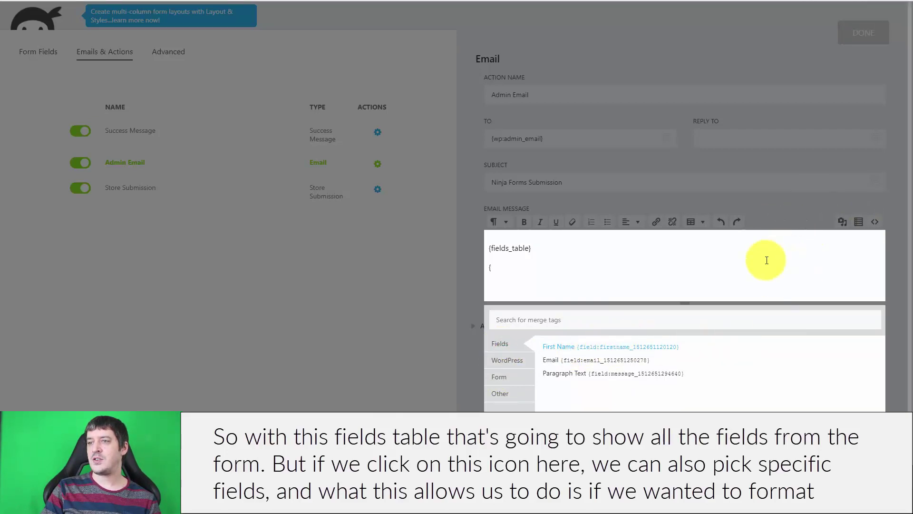
{"action": "left_click", "coordinate": [410, 306]}
Step: Replace {fields_table} in the message with 'Name:' followed by the First Name merge tag
{"action": "left_click_drag", "start_coordinate": [547, 254], "coordinate": [454, 248]}
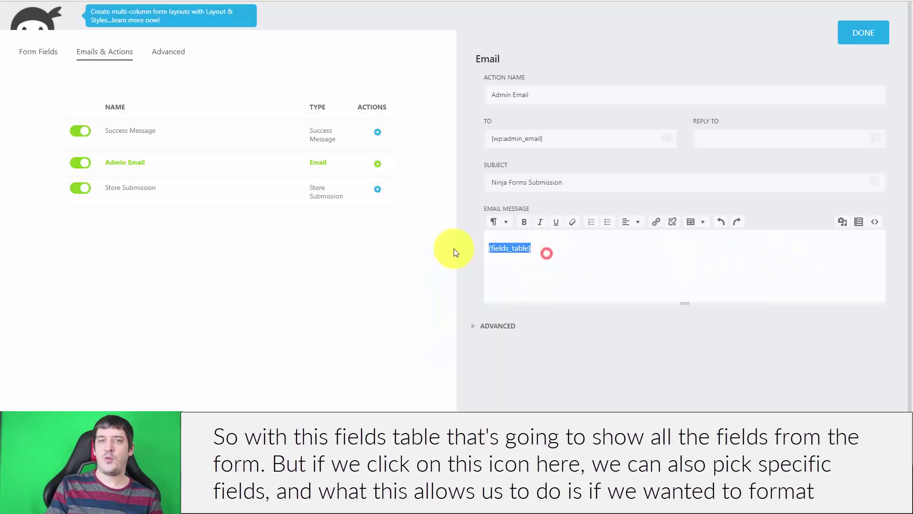
{"action": "type", "text": "Name:"}
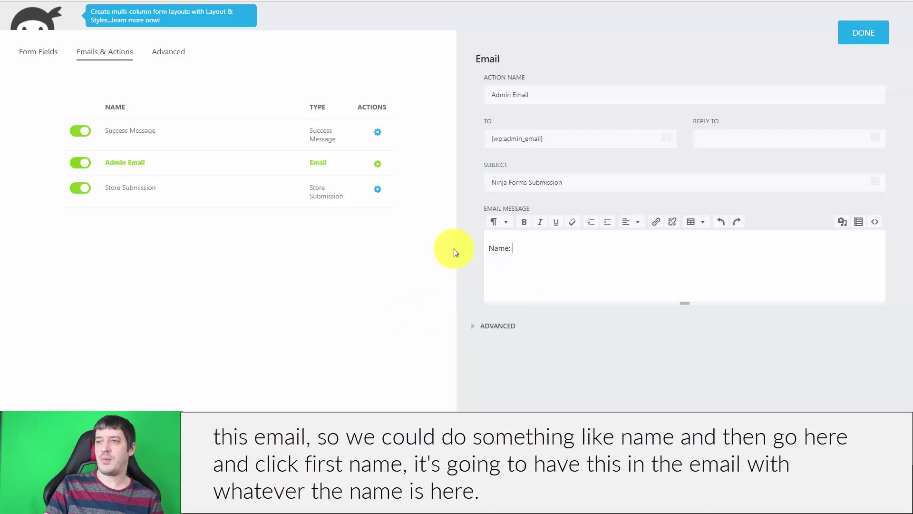
{"action": "left_click", "coordinate": [859, 227]}
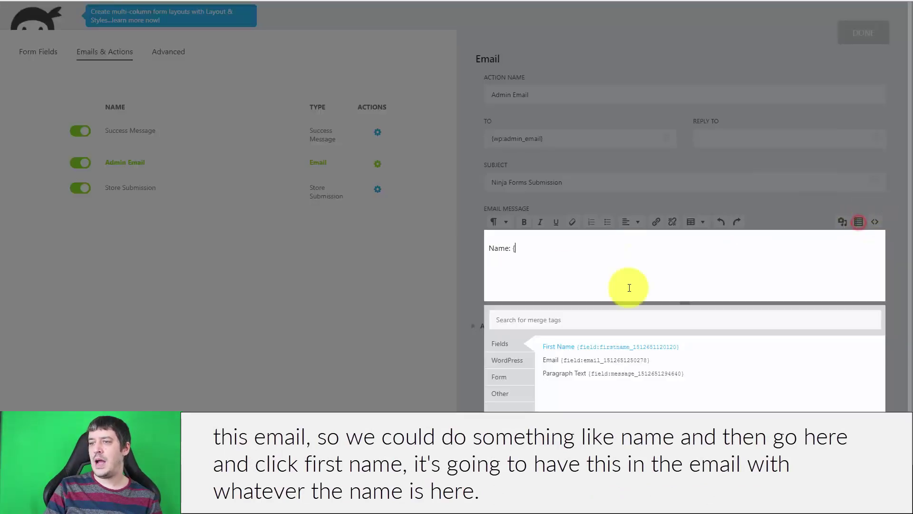
{"action": "left_click", "coordinate": [561, 347]}
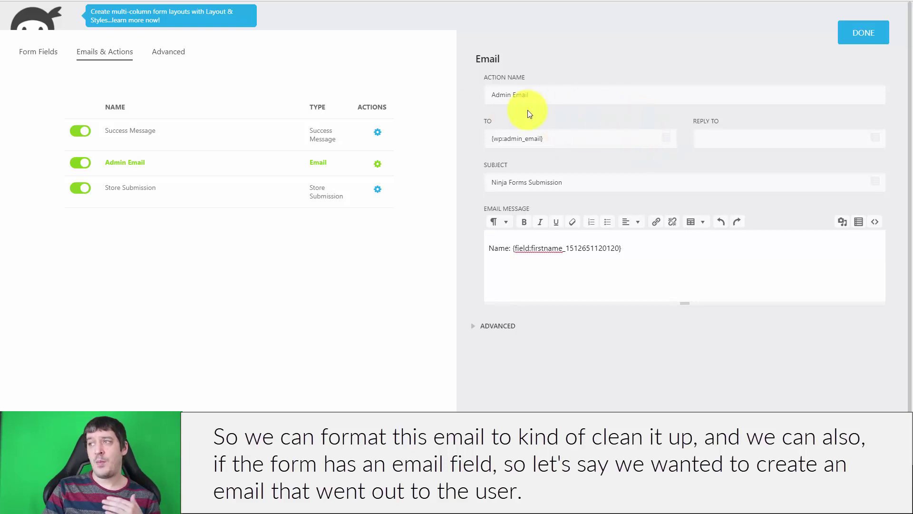
Step: Add a new Email action and name it 'Email to User'
{"action": "left_click", "coordinate": [869, 33]}
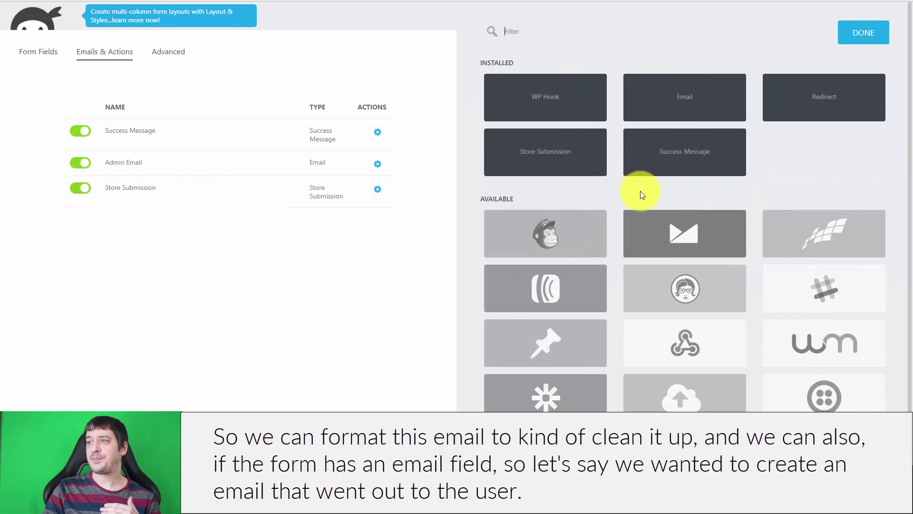
{"action": "left_click", "coordinate": [701, 88]}
{"action": "left_click", "coordinate": [592, 95]}
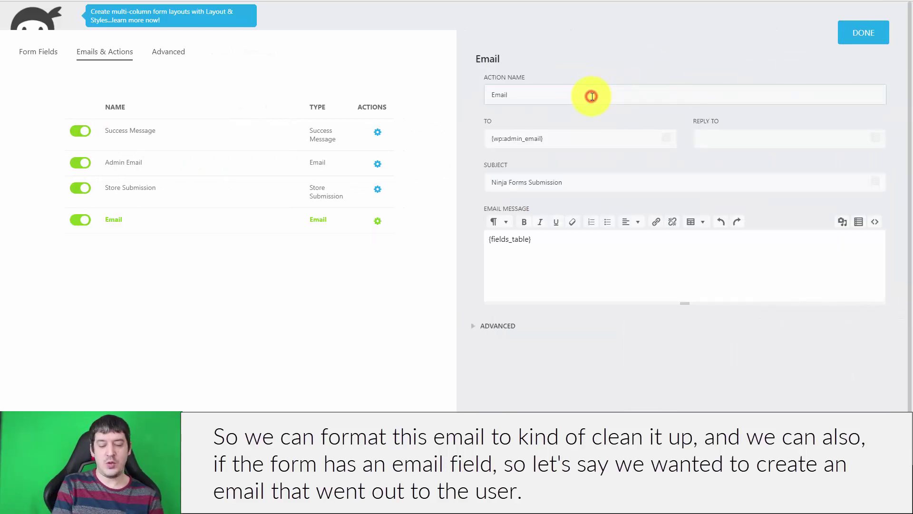
{"action": "type", "text": "to User"}
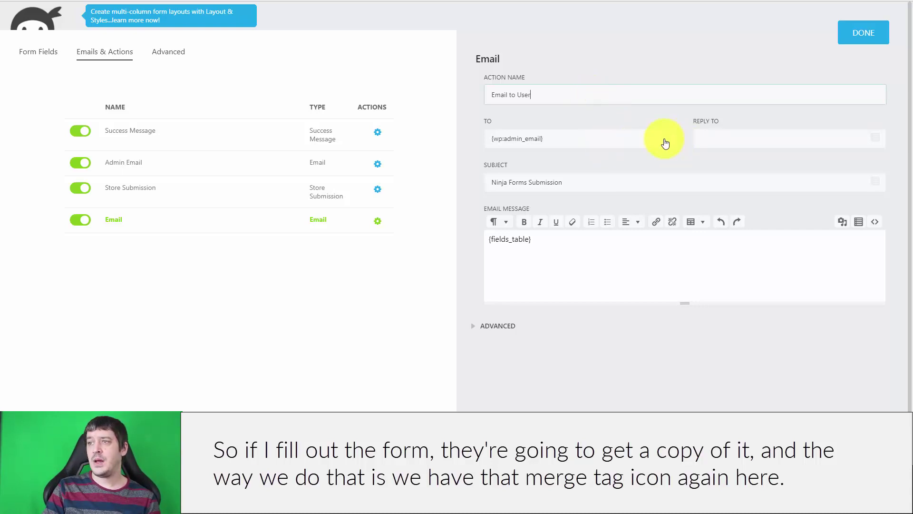
Step: Set the action's recipient to the form's Email field merge tag instead of the admin address
{"action": "left_click_drag", "start_coordinate": [638, 139], "coordinate": [426, 138]}
{"action": "key", "text": "BackSpace"}
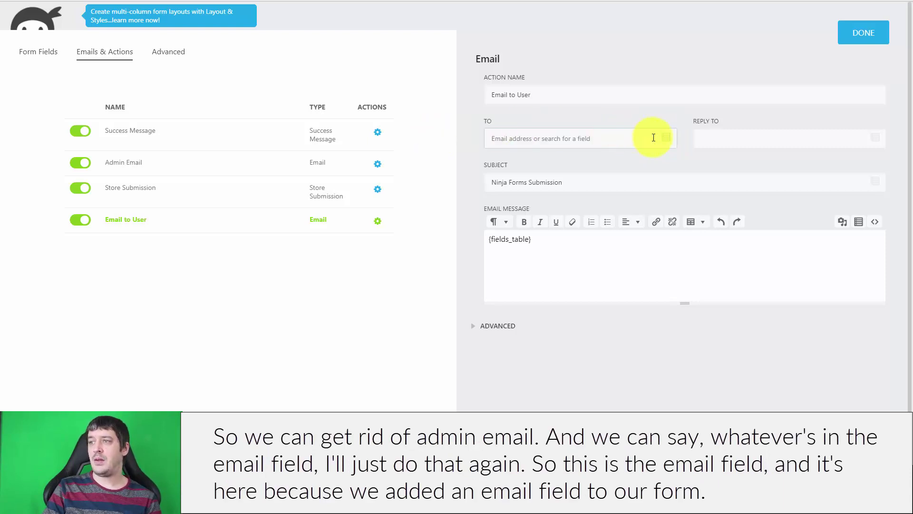
{"action": "left_click", "coordinate": [665, 137]}
{"action": "left_click", "coordinate": [557, 204]}
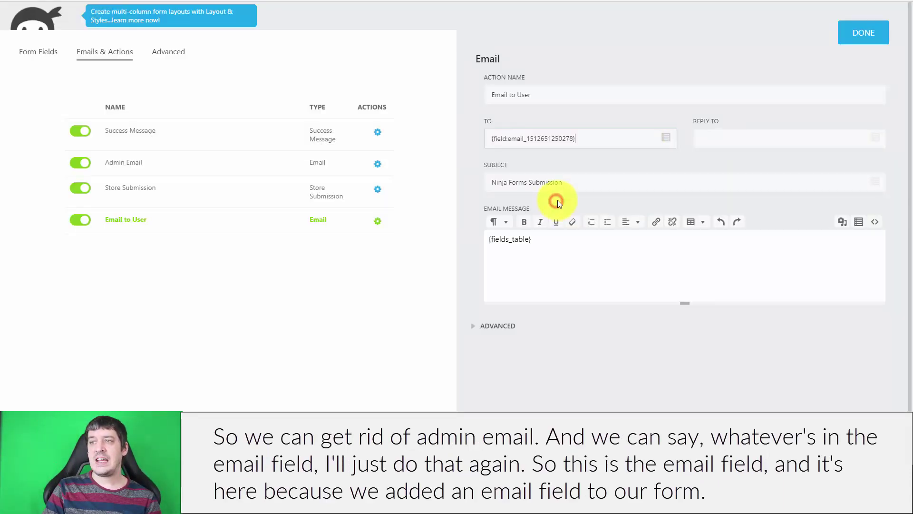
{"action": "left_click", "coordinate": [665, 138]}
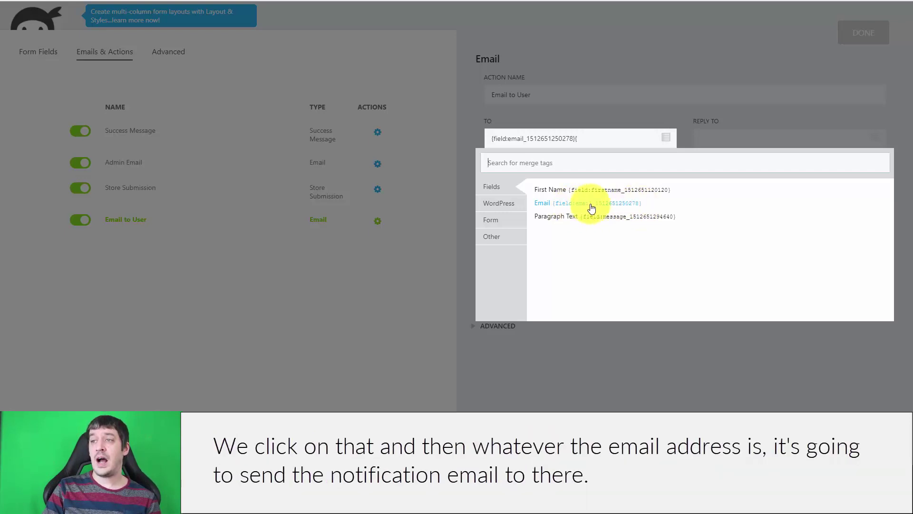
{"action": "left_click", "coordinate": [602, 141]}
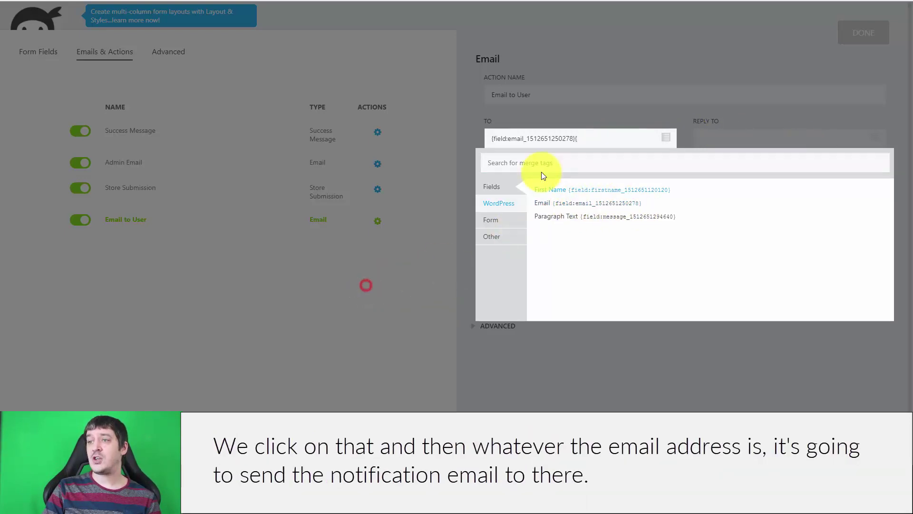
{"action": "left_click", "coordinate": [576, 202]}
{"action": "triple_click", "coordinate": [601, 138]}
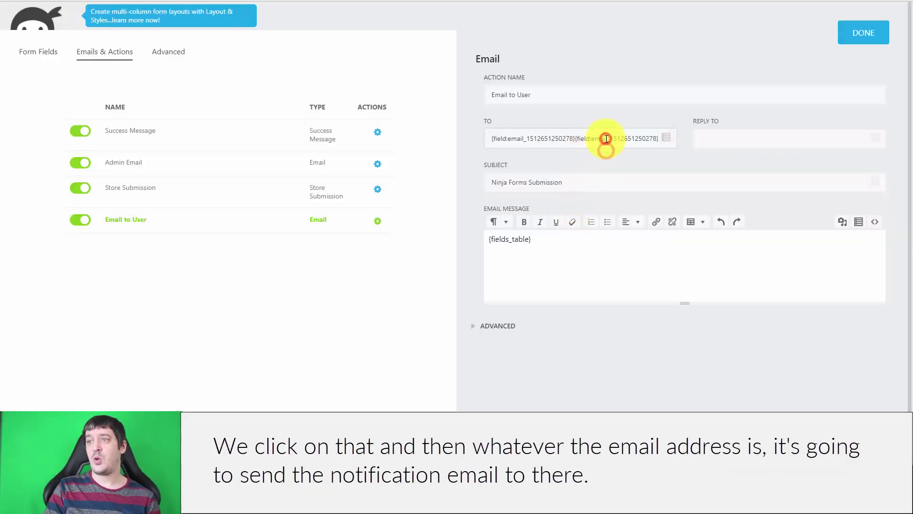
{"action": "key", "text": "BackSpace"}
{"action": "left_click", "coordinate": [665, 138]}
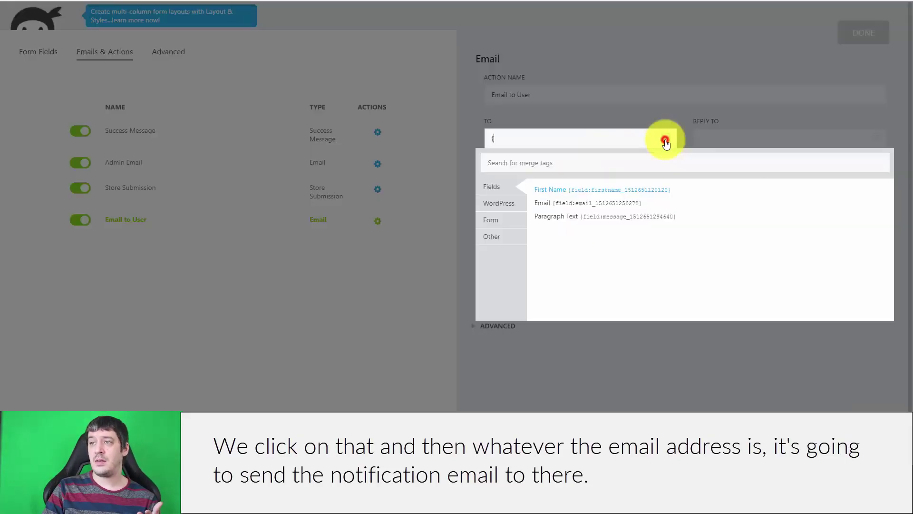
{"action": "left_click", "coordinate": [615, 208]}
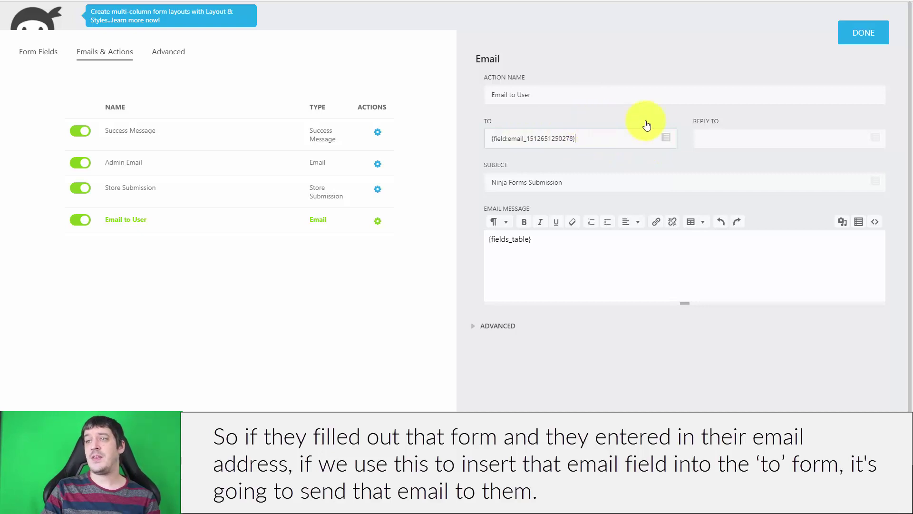
{"action": "left_click", "coordinate": [585, 277]}
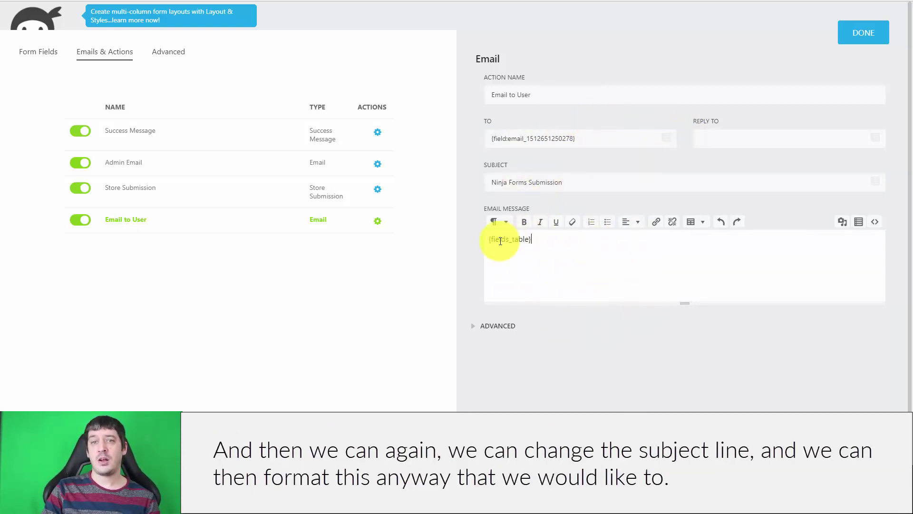
{"action": "left_click", "coordinate": [861, 32]}
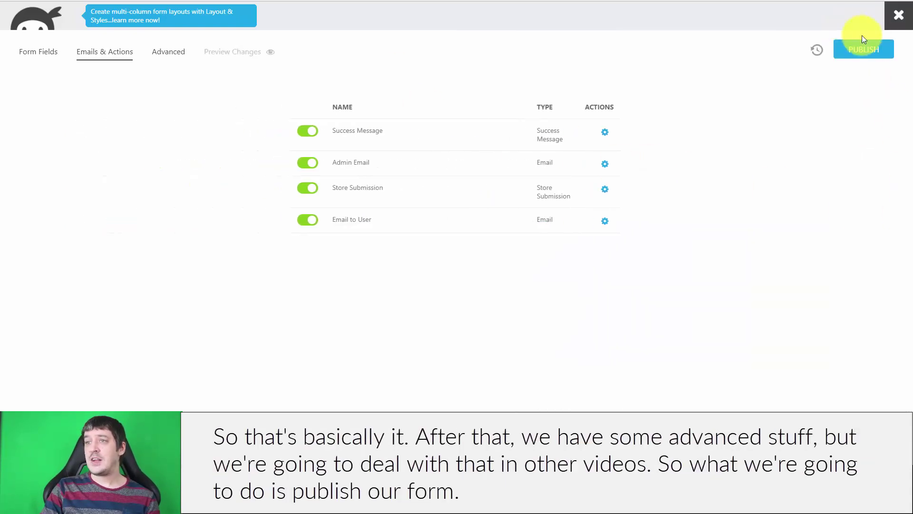
Step: Publish the form with the title 'Sample Contact Form' and a submit button added
{"action": "left_click", "coordinate": [166, 53]}
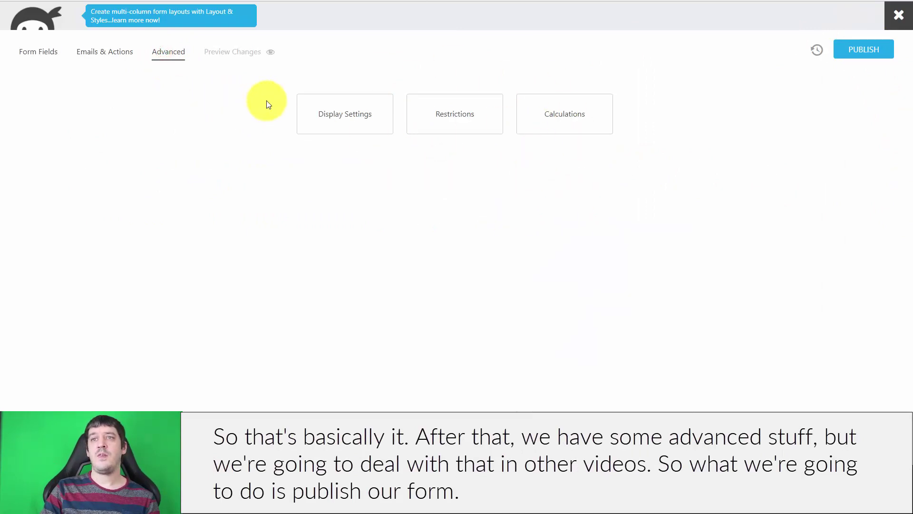
{"action": "left_click", "coordinate": [108, 50]}
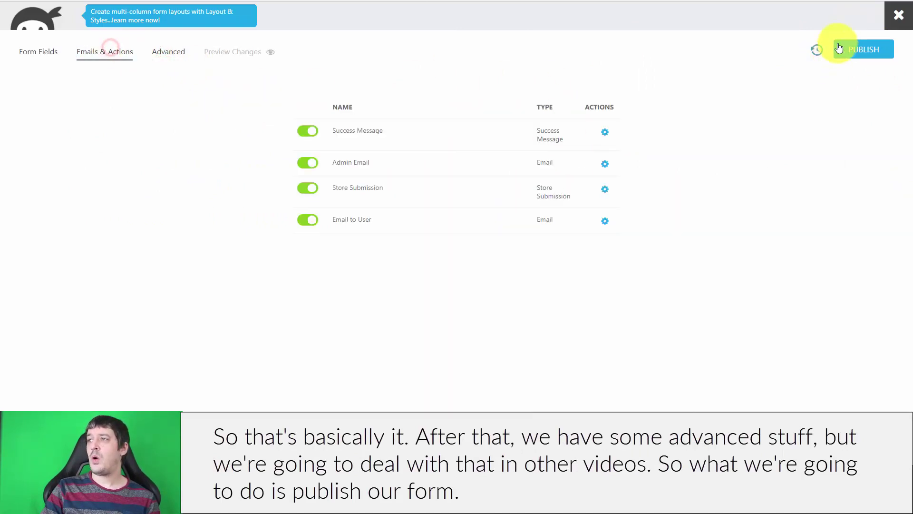
{"action": "left_click", "coordinate": [864, 51]}
{"action": "left_click", "coordinate": [533, 73]}
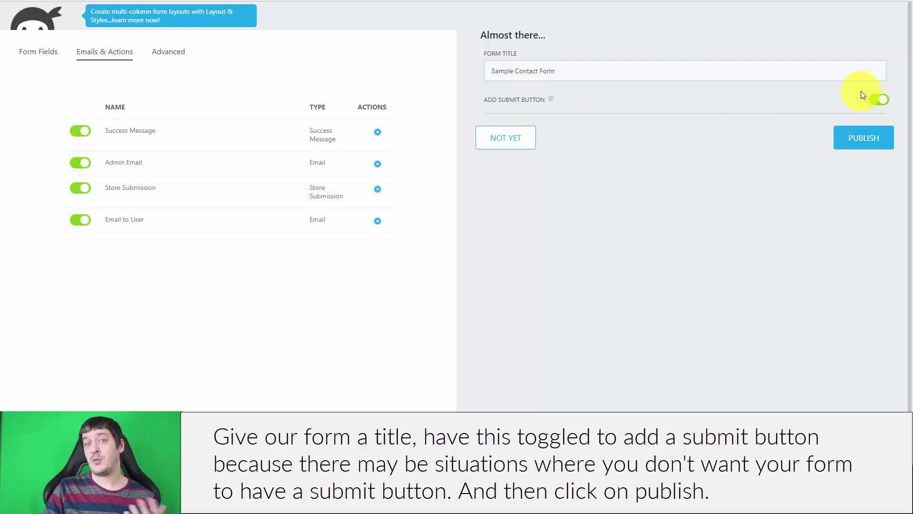
{"action": "left_click", "coordinate": [872, 139]}
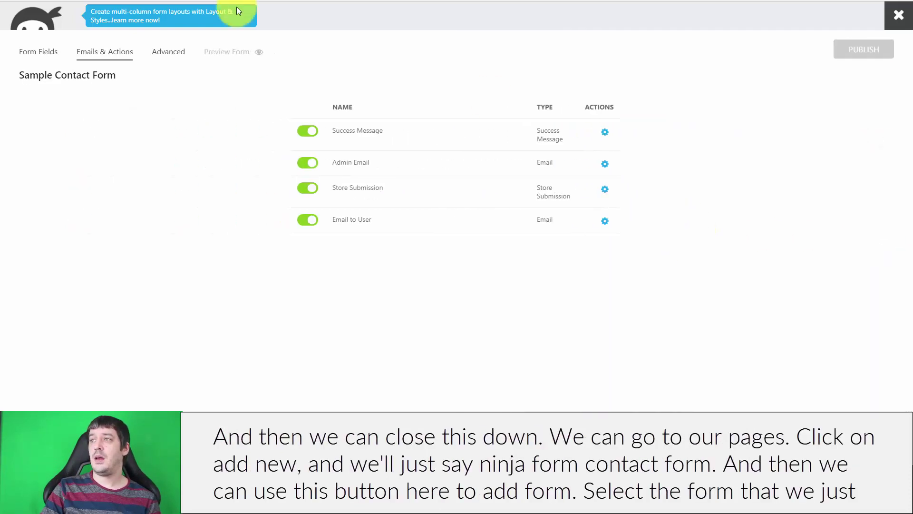
Step: Create a new WordPress page titled 'Ninja Forms Contact Form'
{"action": "left_click", "coordinate": [898, 15]}
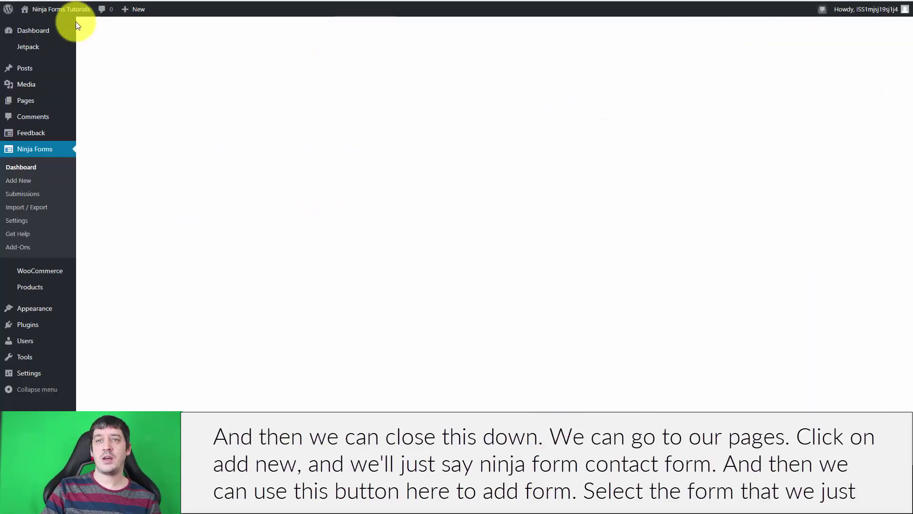
{"action": "mouse_move", "coordinate": [29, 100]}
{"action": "left_click", "coordinate": [103, 115]}
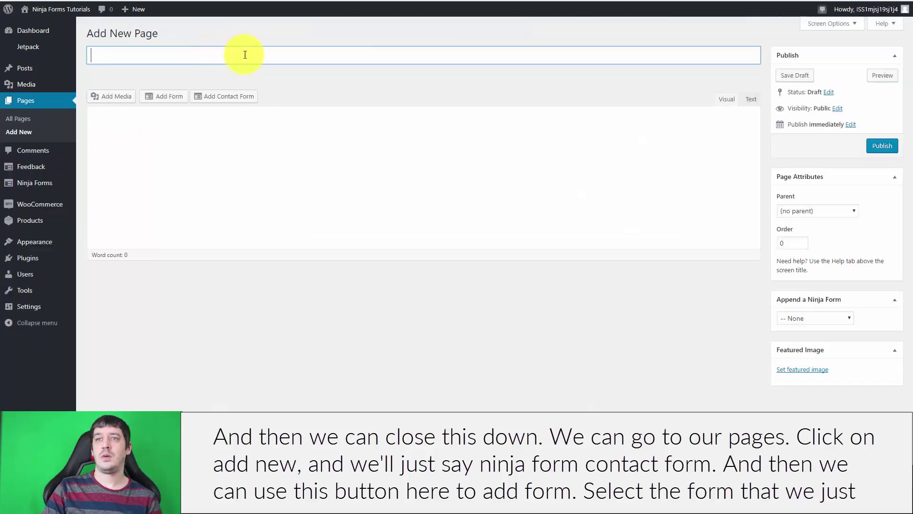
{"action": "left_click", "coordinate": [244, 56]}
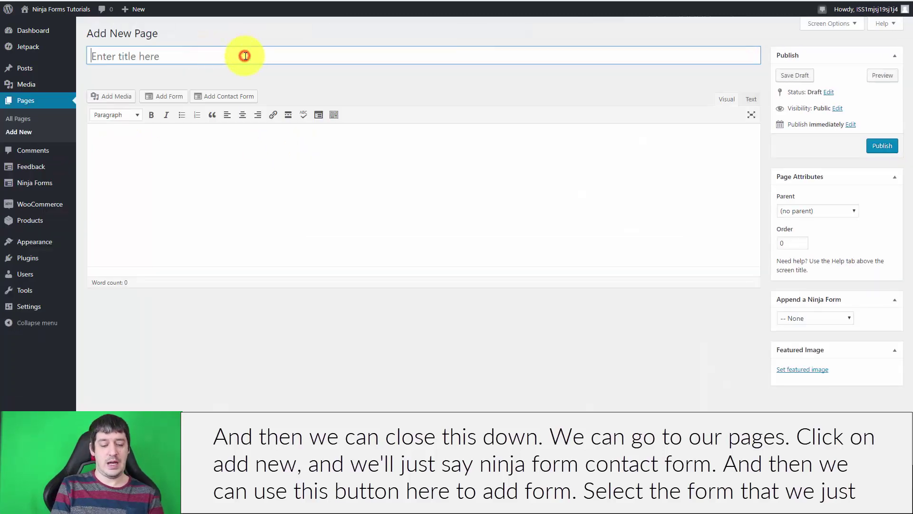
{"action": "type", "text": "Ninja Forms Contact Form"}
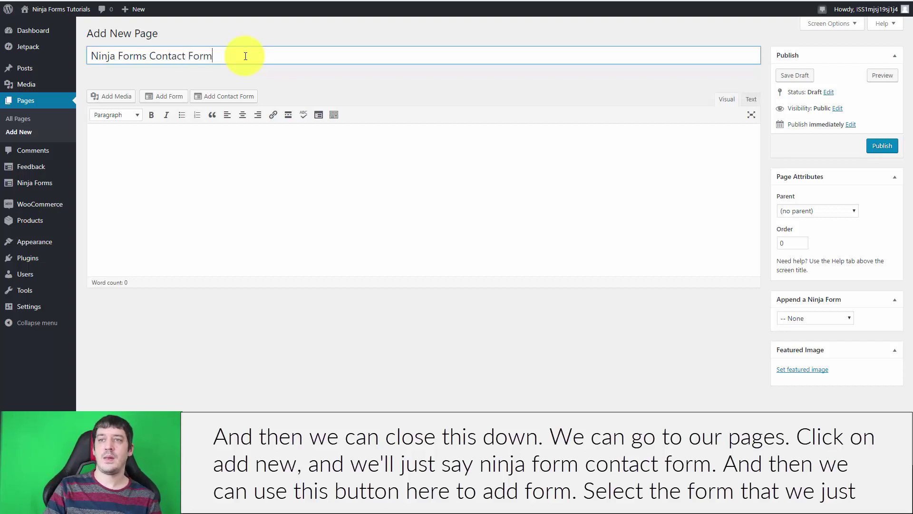
{"action": "left_click", "coordinate": [147, 169]}
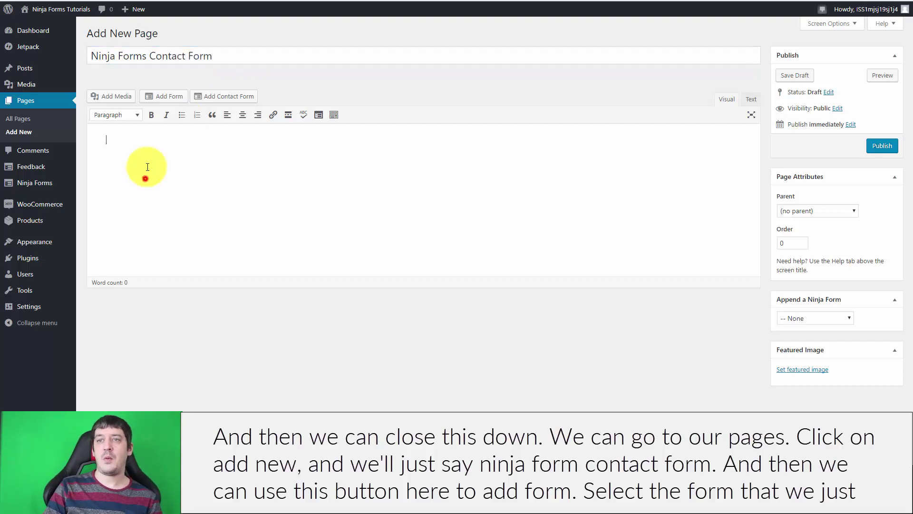
Step: Embed Sample Contact Form via Add Form, publish the page, and bring up its permalink options
{"action": "left_click", "coordinate": [161, 95]}
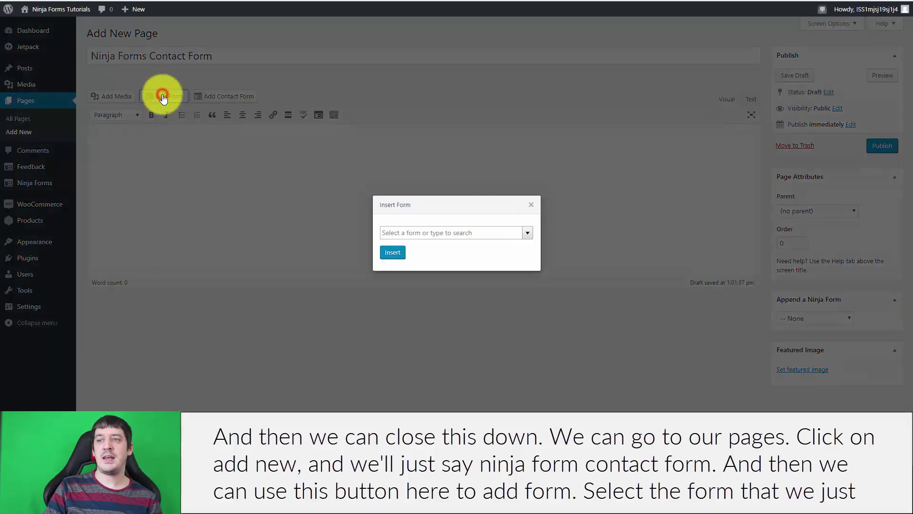
{"action": "left_click", "coordinate": [527, 233]}
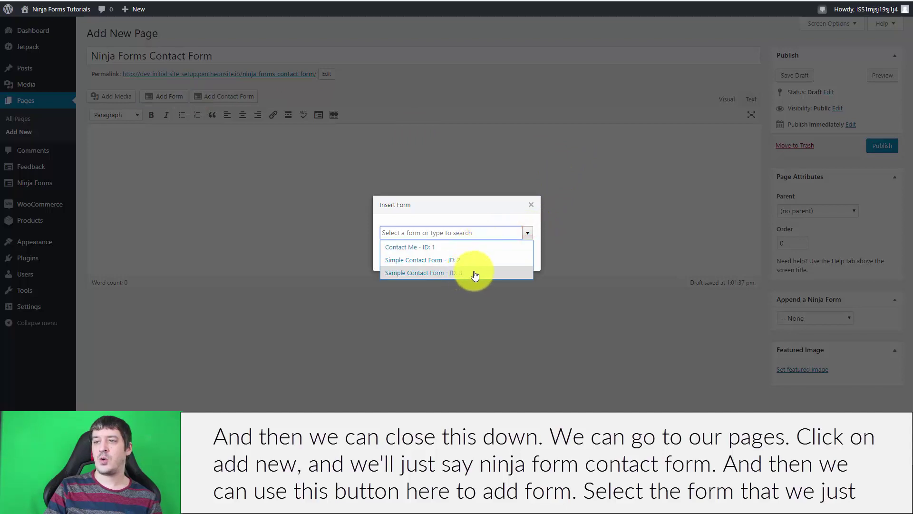
{"action": "left_click", "coordinate": [424, 273]}
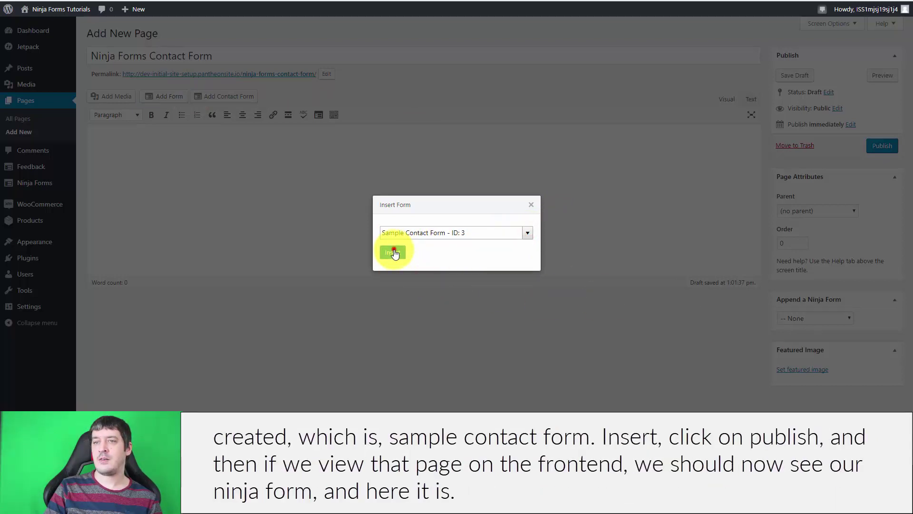
{"action": "left_click", "coordinate": [392, 252]}
{"action": "left_click", "coordinate": [880, 147]}
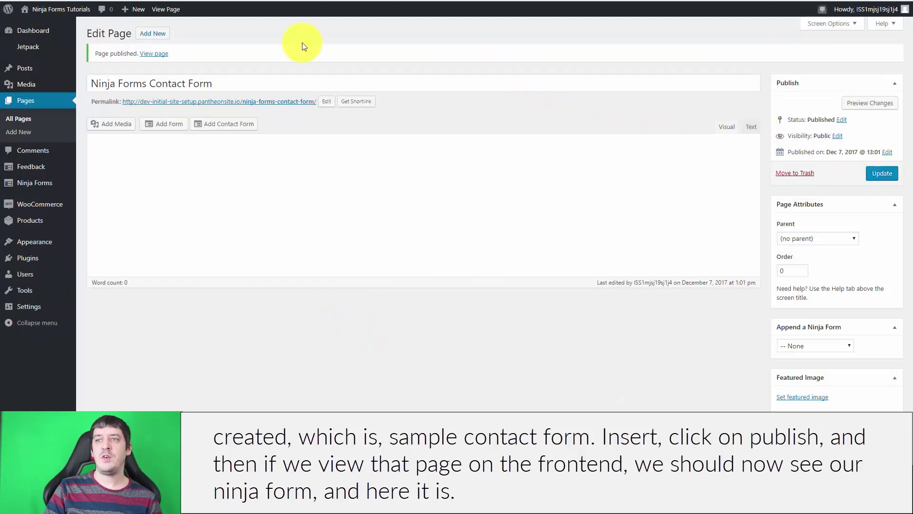
{"action": "right_click", "coordinate": [265, 101]}
Step: On the live page, leave First Name empty to trigger its required error and show its help text
{"action": "left_click", "coordinate": [285, 105]}
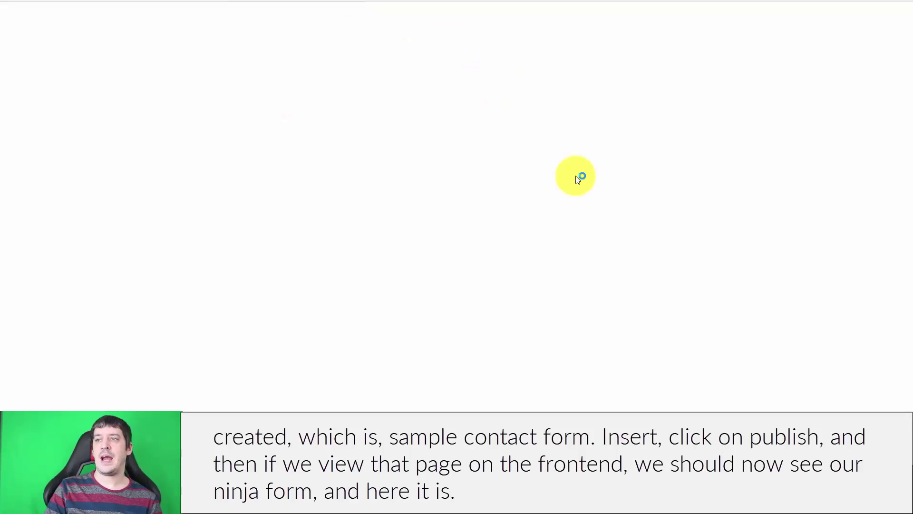
{"action": "scroll", "coordinate": [603, 159], "scroll_direction": "down", "scroll_amount": 2}
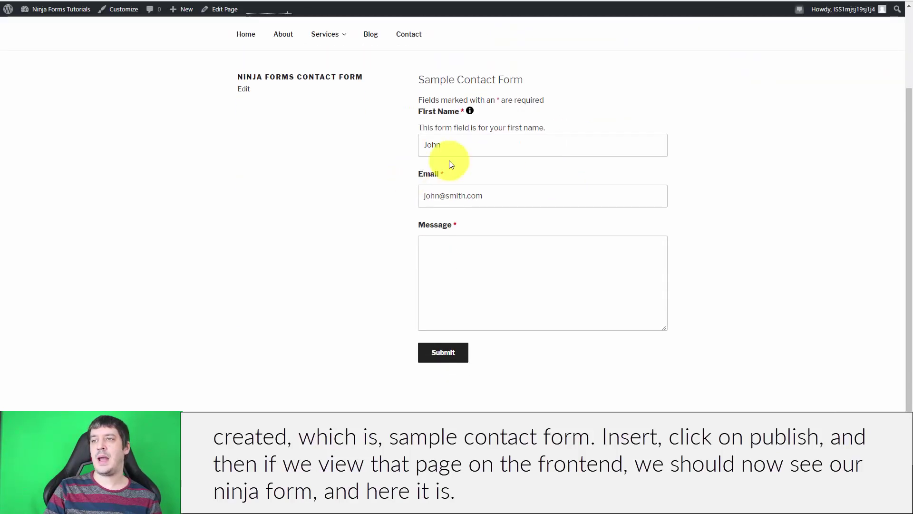
{"action": "left_click", "coordinate": [494, 143]}
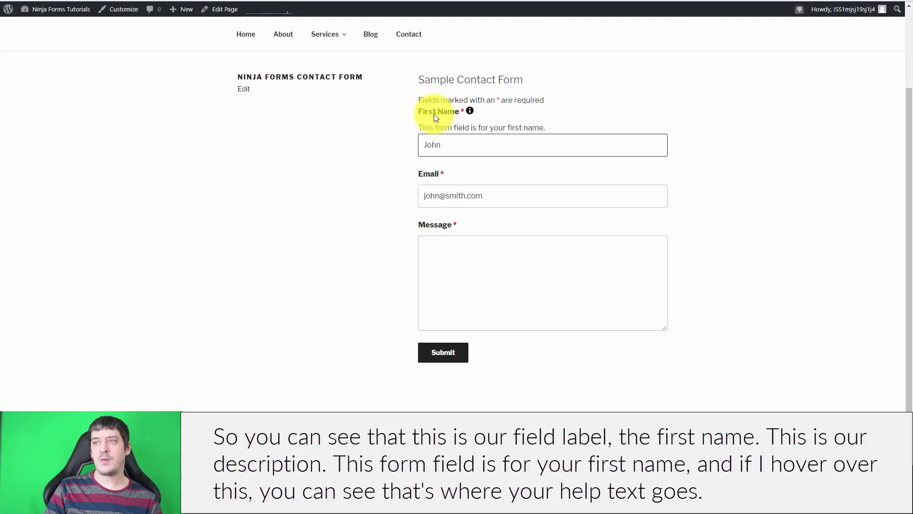
{"action": "left_click", "coordinate": [548, 126]}
{"action": "left_click_drag", "start_coordinate": [516, 126], "coordinate": [457, 128]}
{"action": "left_click", "coordinate": [456, 127]}
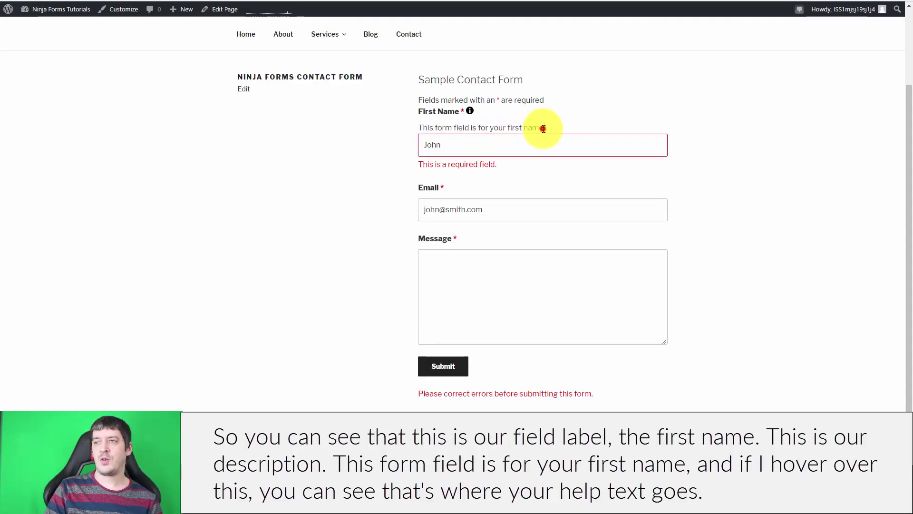
{"action": "mouse_move", "coordinate": [470, 111]}
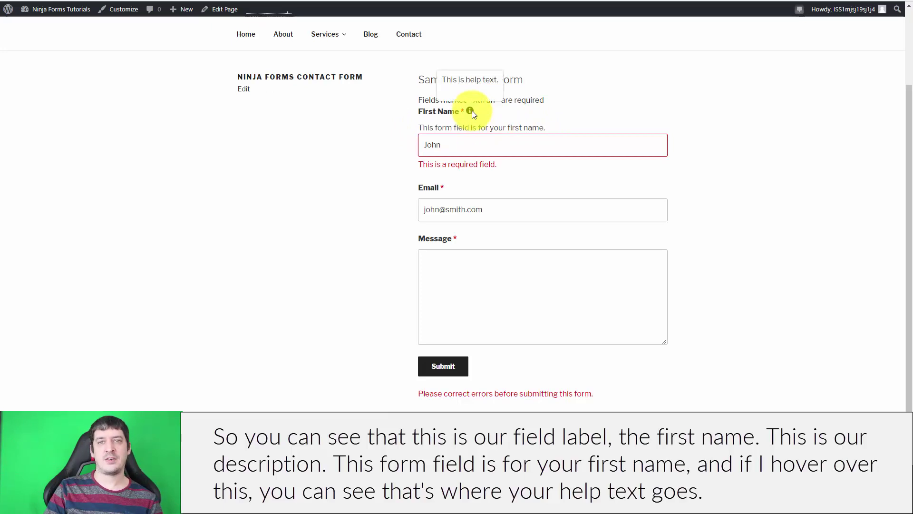
Step: Type and delete letters in First Name, then move into the Email field
{"action": "left_click", "coordinate": [439, 144]}
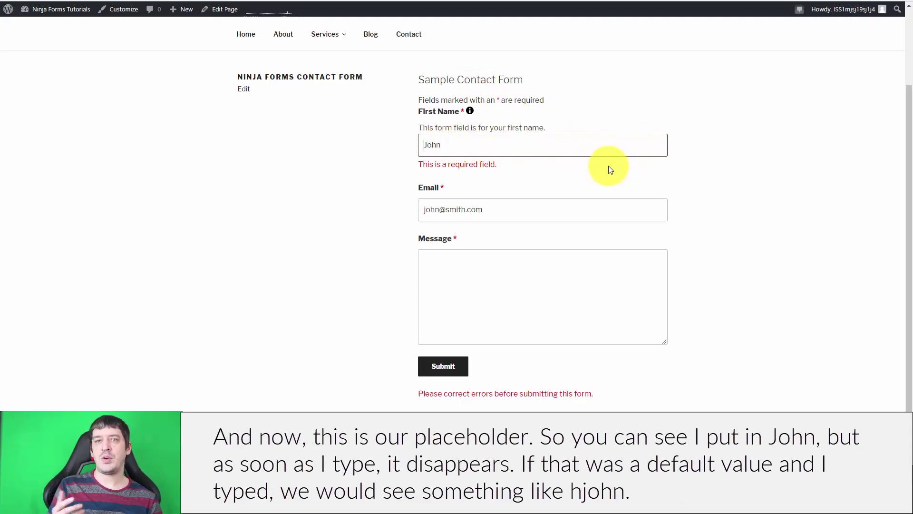
{"action": "type", "text": "h"}
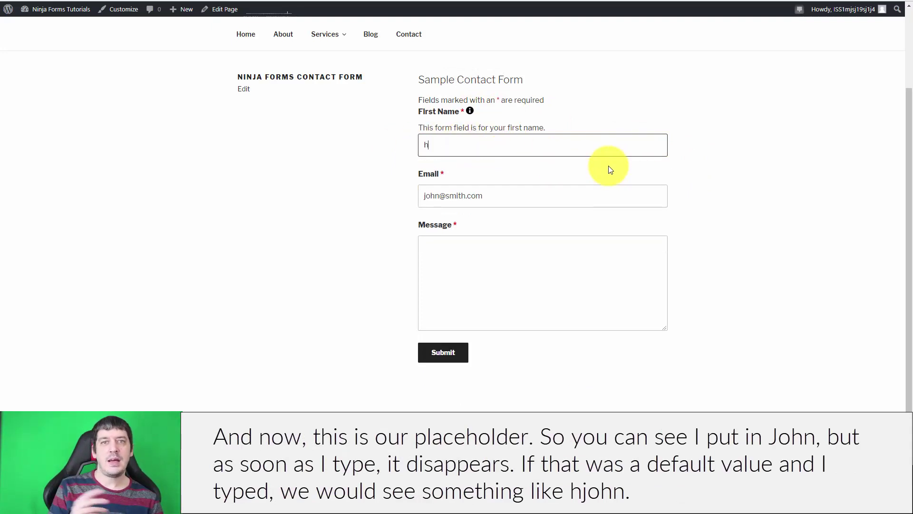
{"action": "key", "text": "BackSpace"}
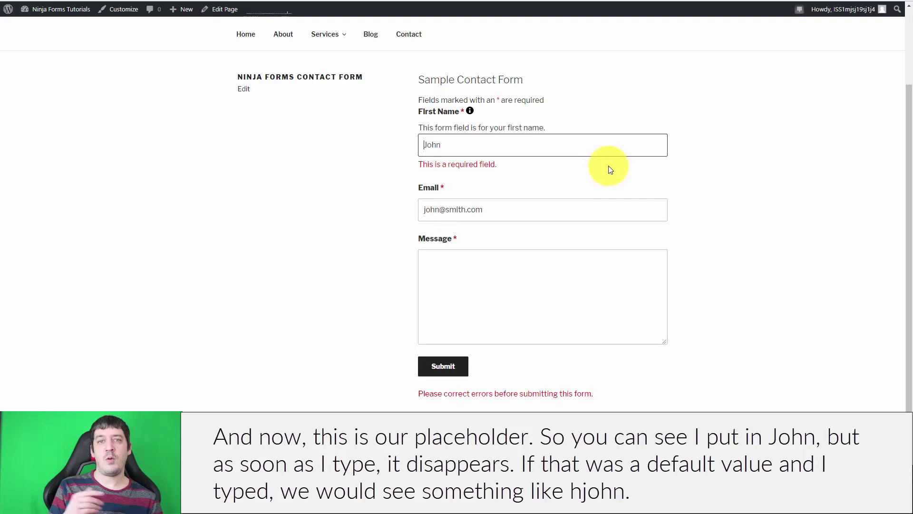
{"action": "type", "text": "hjohn"}
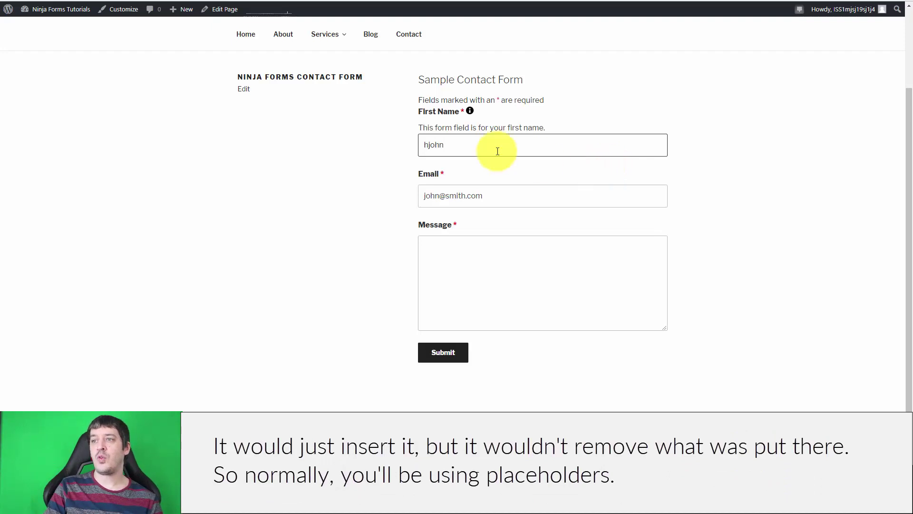
{"action": "left_click_drag", "start_coordinate": [495, 148], "coordinate": [368, 132]}
{"action": "key", "text": "BackSpace"}
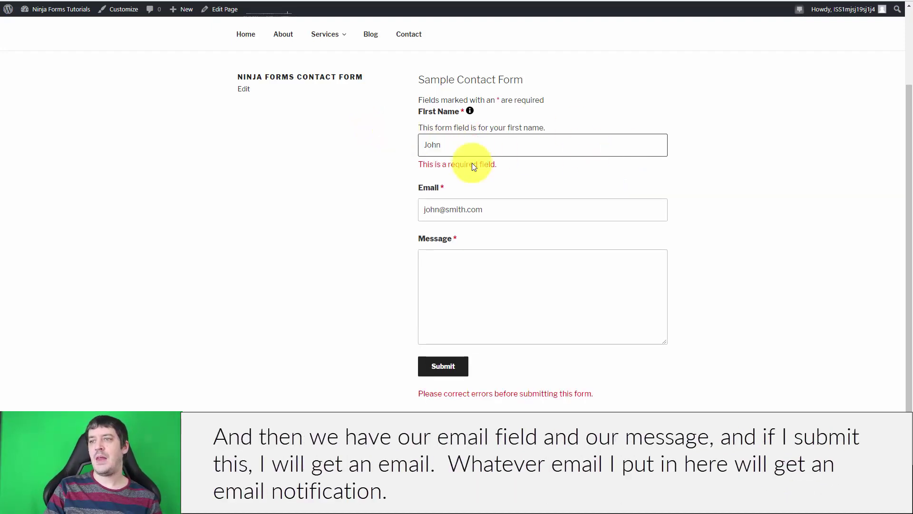
{"action": "left_click", "coordinate": [526, 216]}
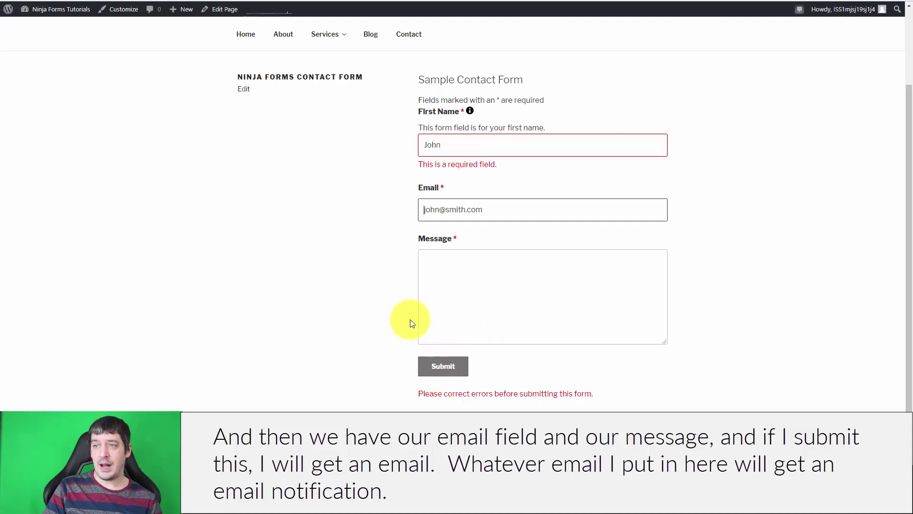
{"action": "left_click", "coordinate": [467, 211]}
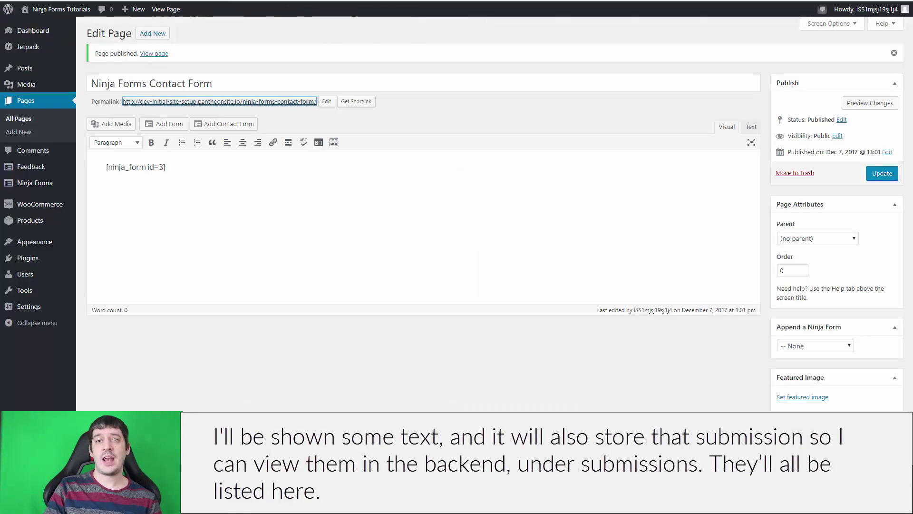
Step: Filter the Ninja Forms Submissions list to the Contact Me form
{"action": "mouse_move", "coordinate": [53, 186]}
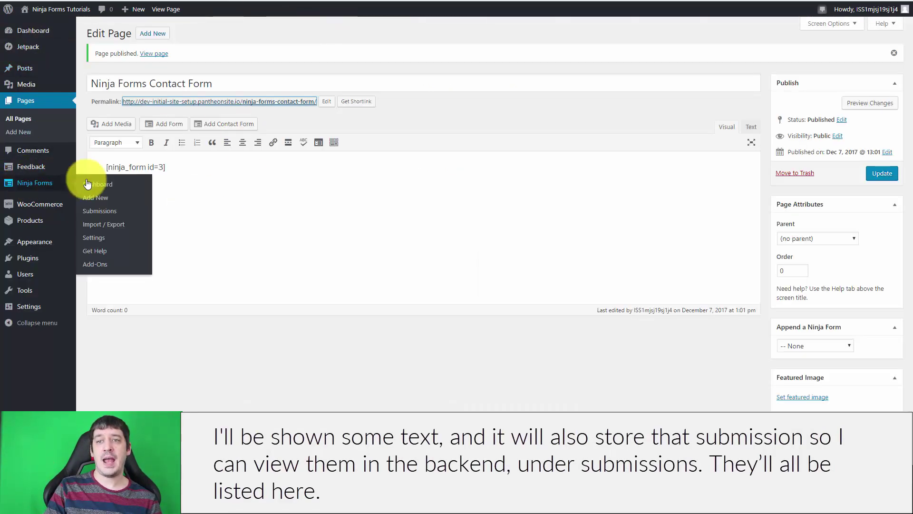
{"action": "left_click", "coordinate": [110, 214]}
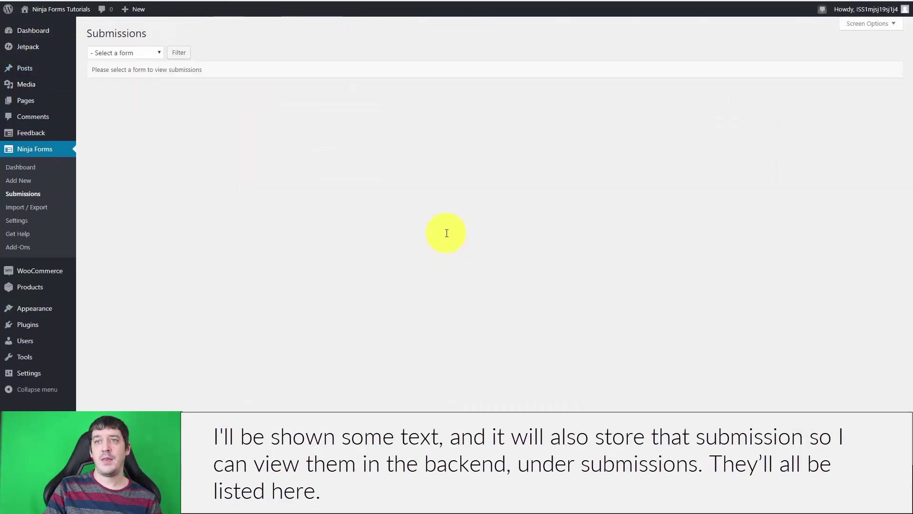
{"action": "left_click", "coordinate": [122, 52]}
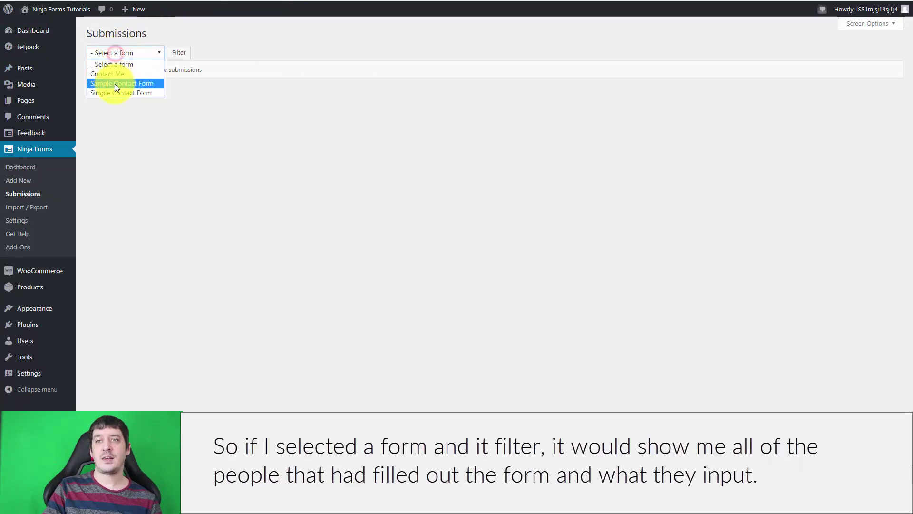
{"action": "left_click", "coordinate": [118, 71]}
{"action": "left_click", "coordinate": [179, 53]}
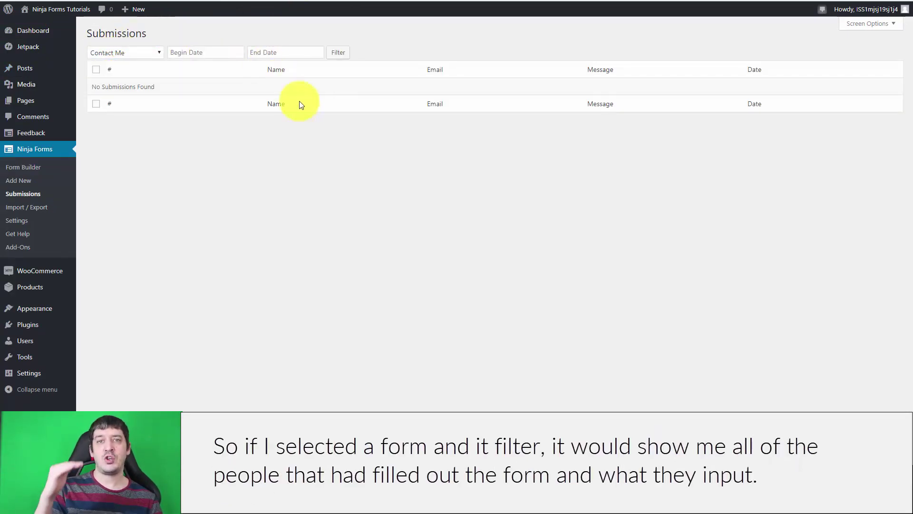